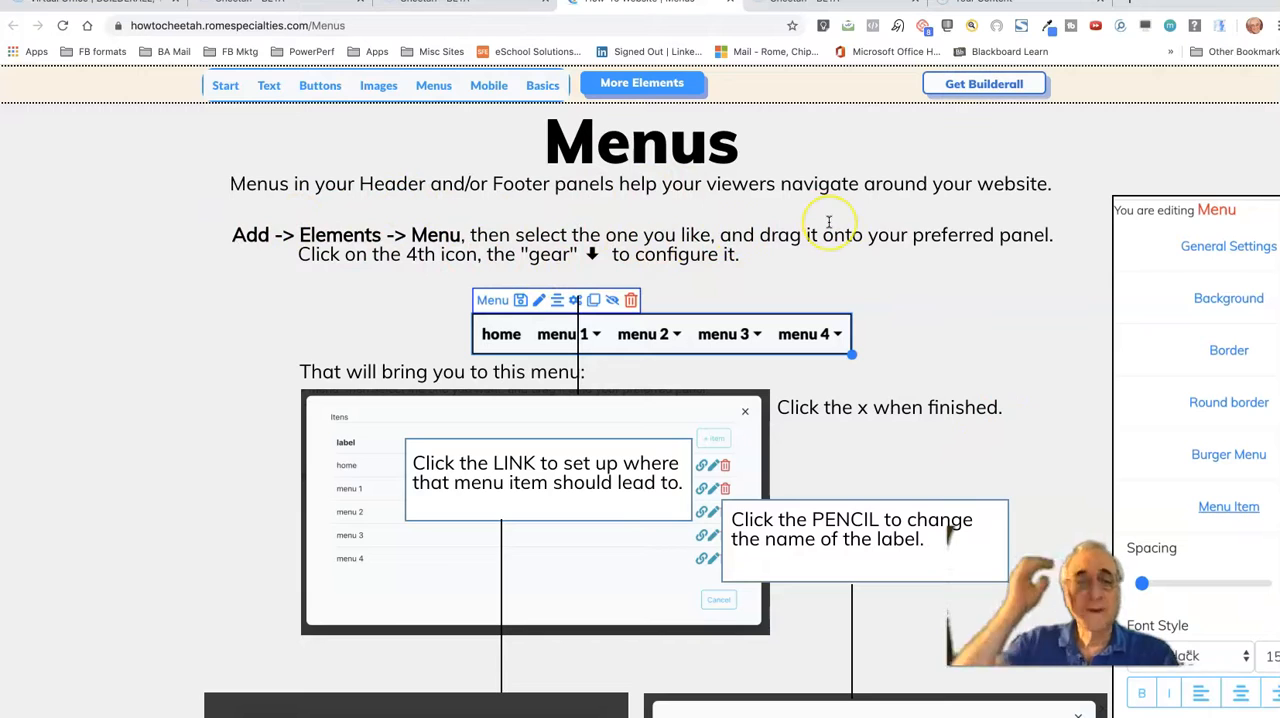
# Switch to the Cheetah editor and add the blue horizontal Menu element with separate item buttons to the page panel
pyautogui.click(835, 4)
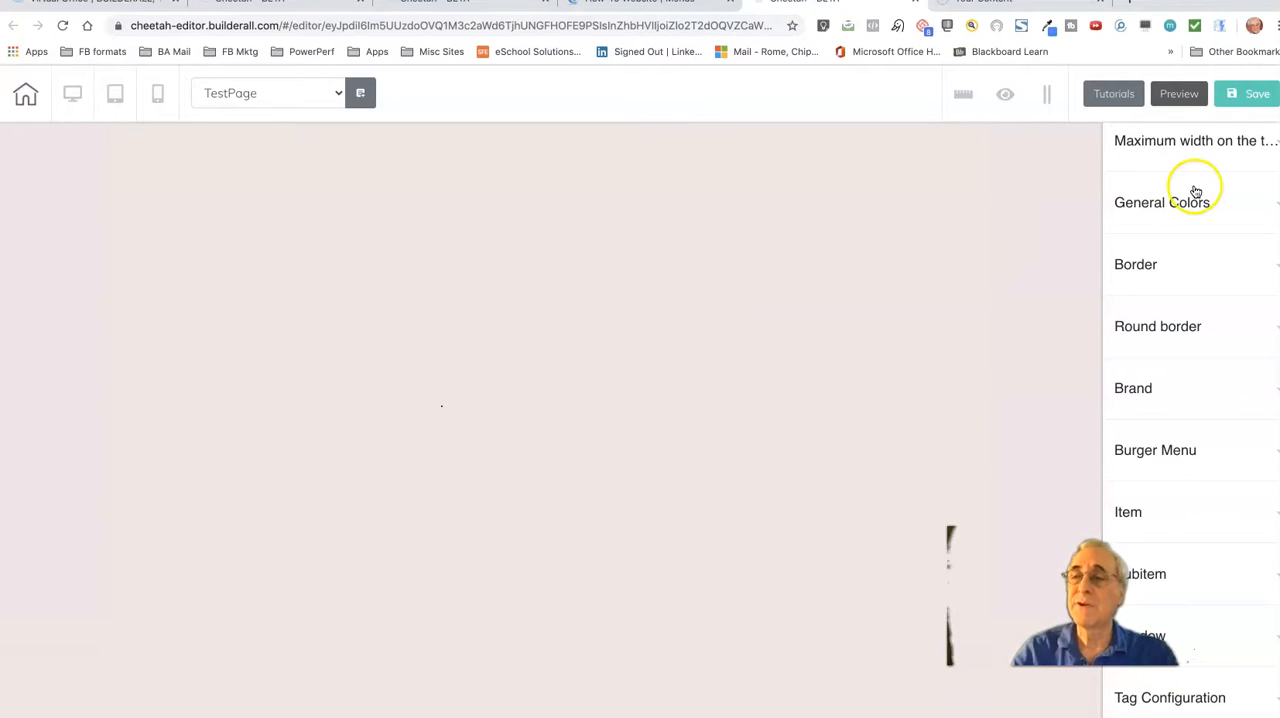
pyautogui.scroll(2, 1195, 191)
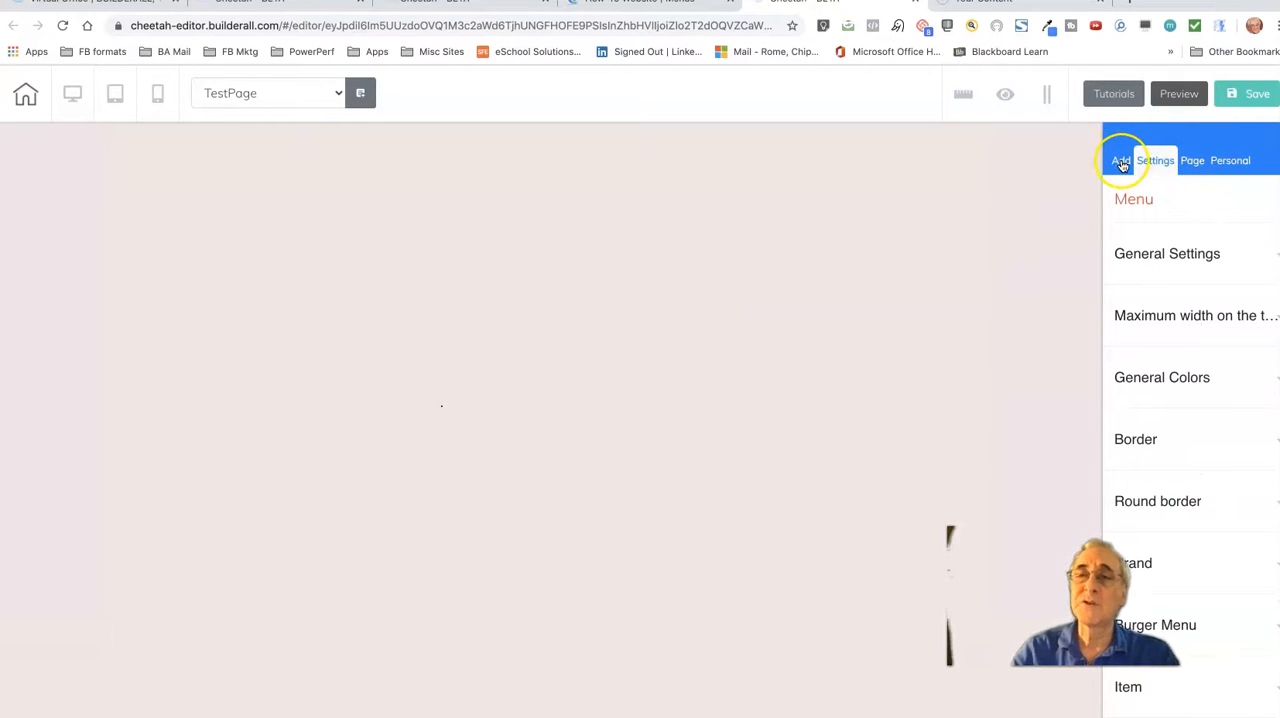
pyautogui.click(1122, 162)
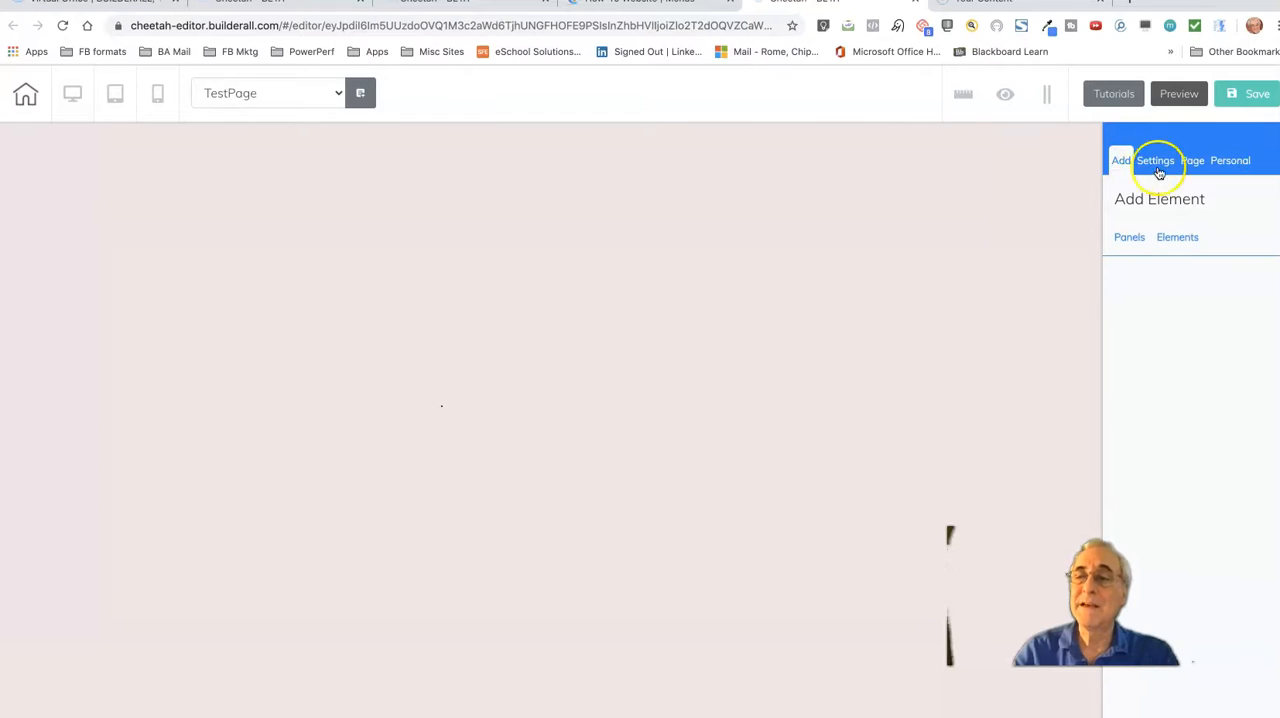
pyautogui.click(1179, 242)
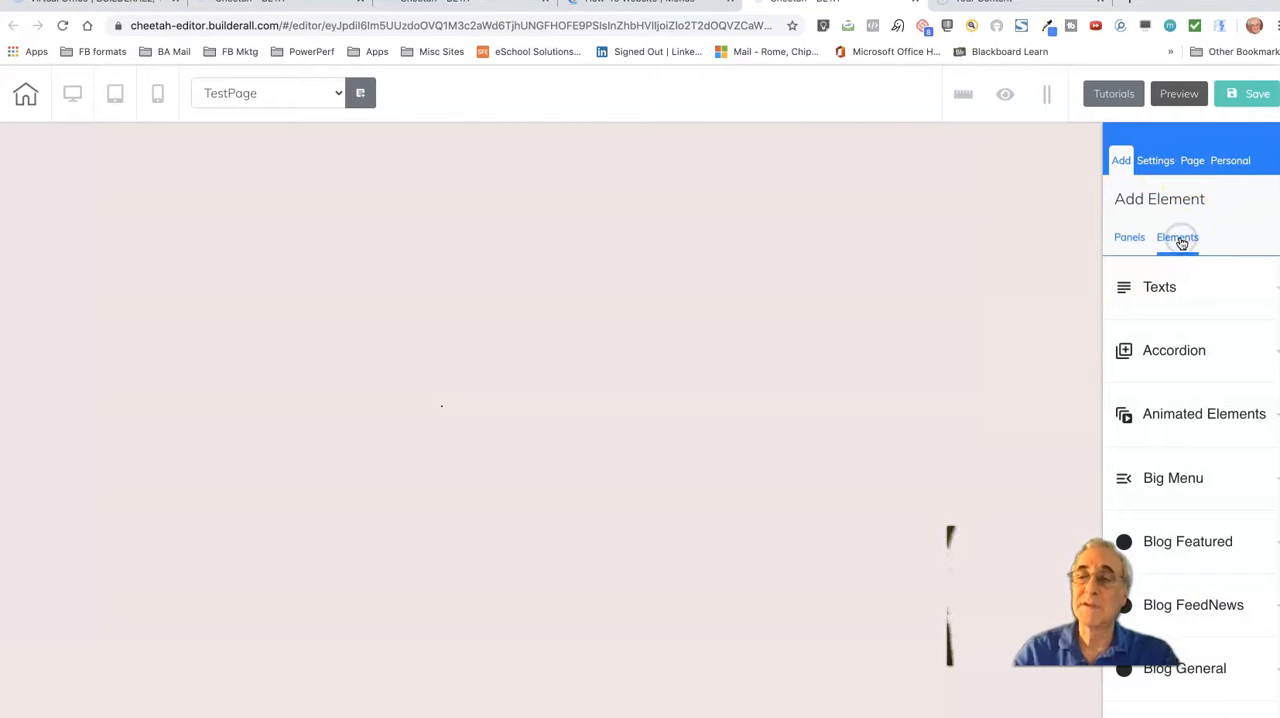
pyautogui.scroll(-10, 1189, 337)
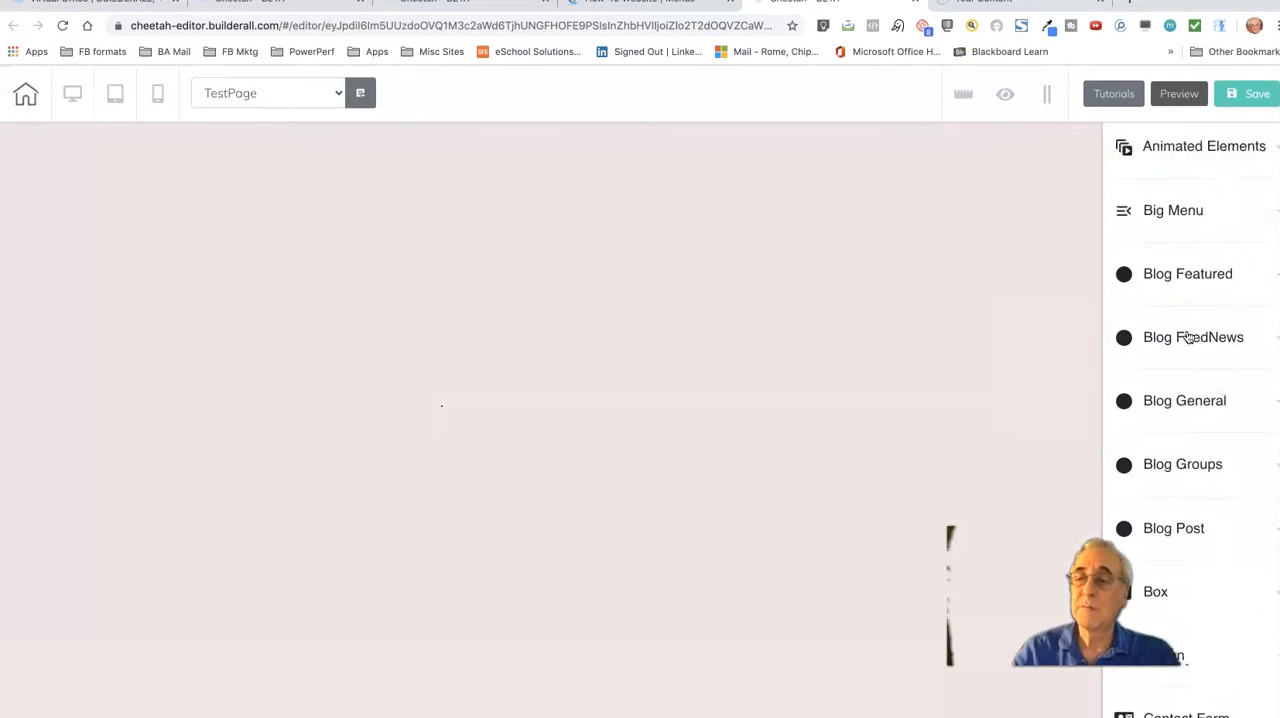
pyautogui.scroll(-5, 1189, 337)
pyautogui.scroll(1, 1189, 337)
pyautogui.click(1277, 335)
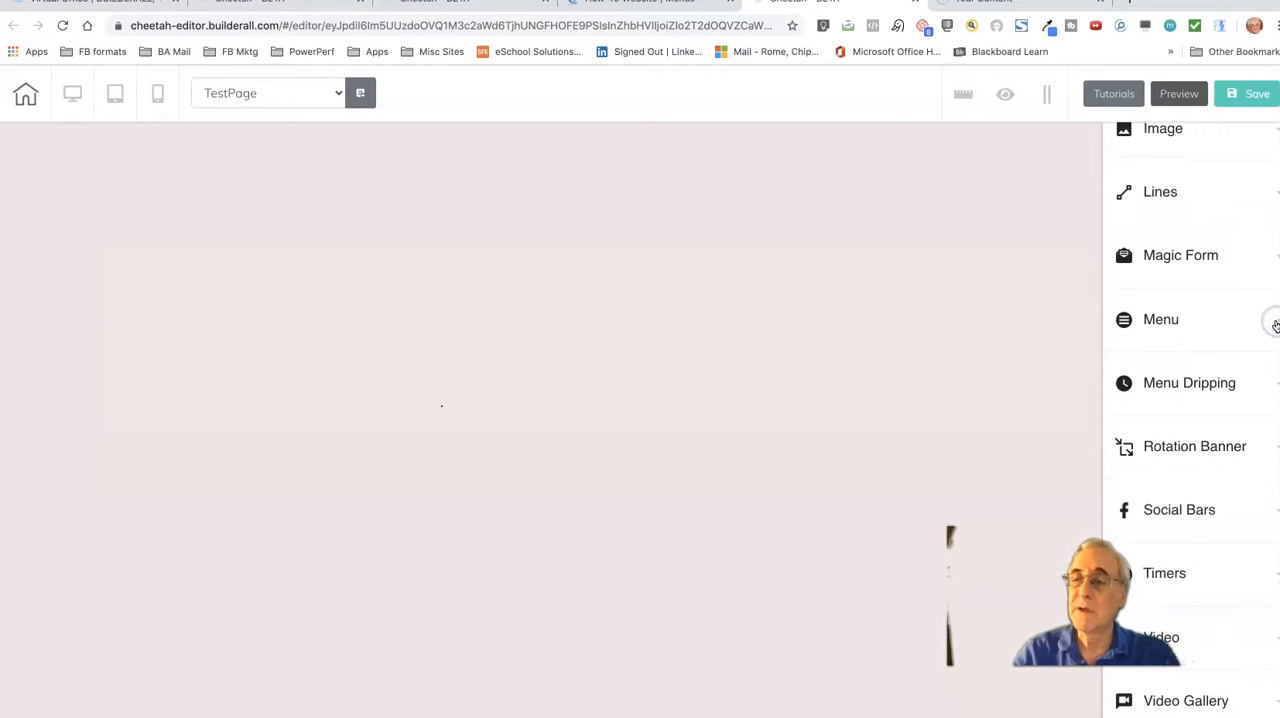
pyautogui.click(1272, 319)
pyautogui.scroll(-3, 1223, 591)
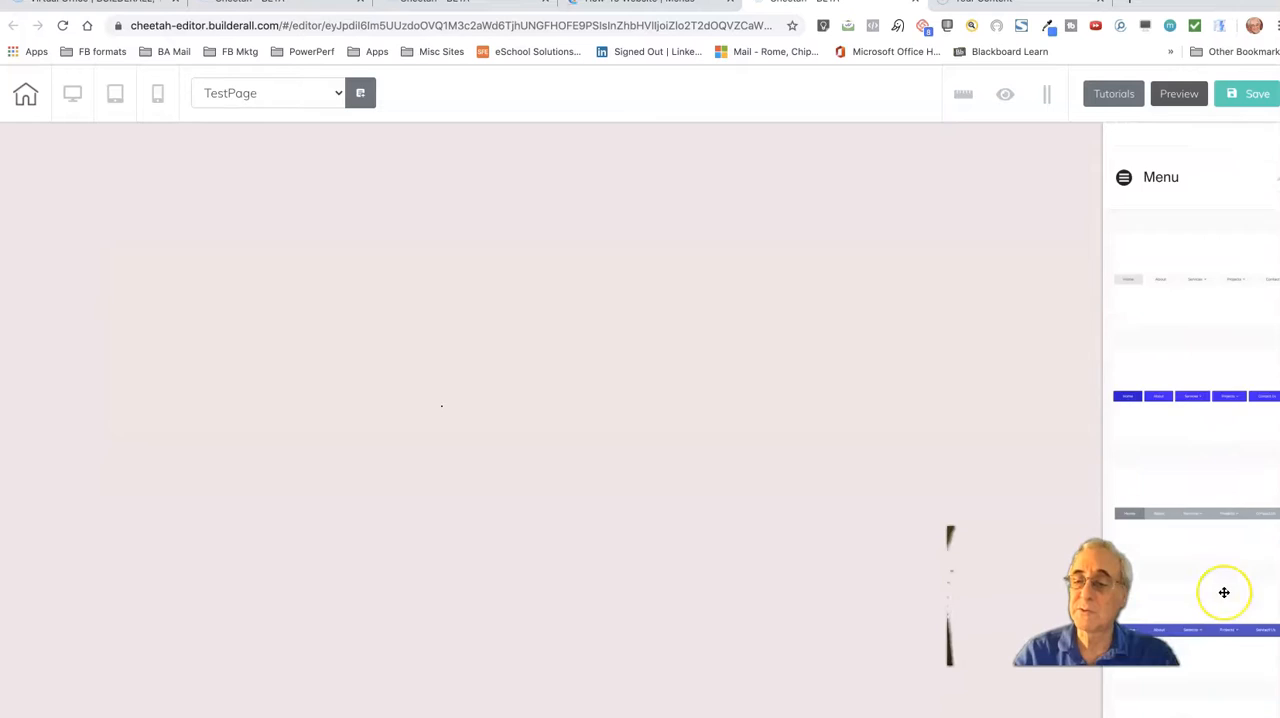
pyautogui.scroll(3, 1224, 592)
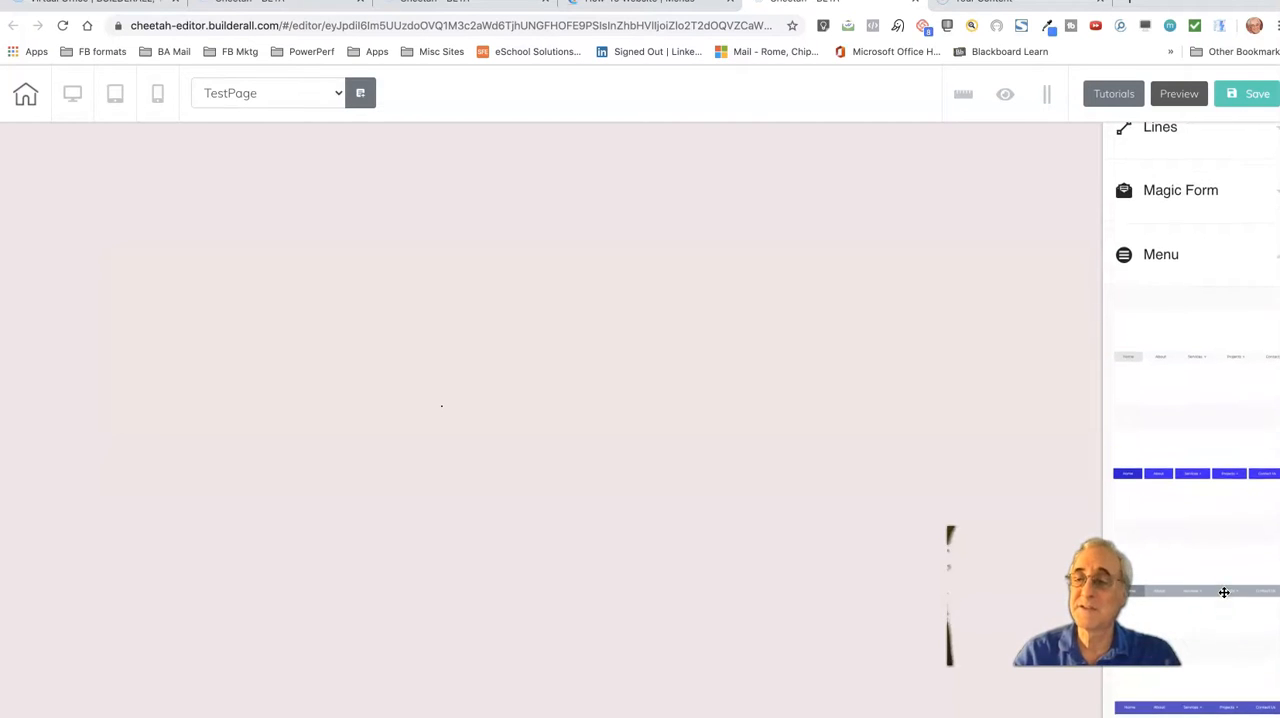
pyautogui.moveTo(1242, 477); pyautogui.dragTo(518, 338)
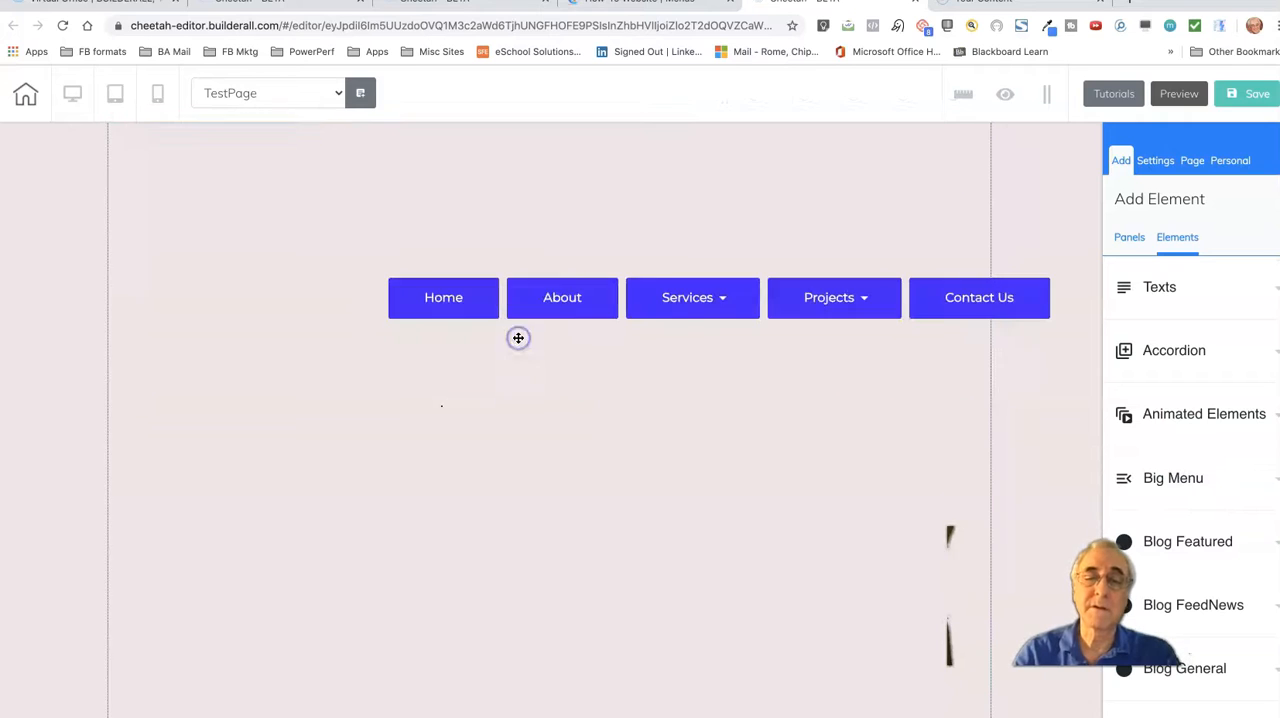
# Center the new menu element horizontally in its panel
pyautogui.click(531, 287)
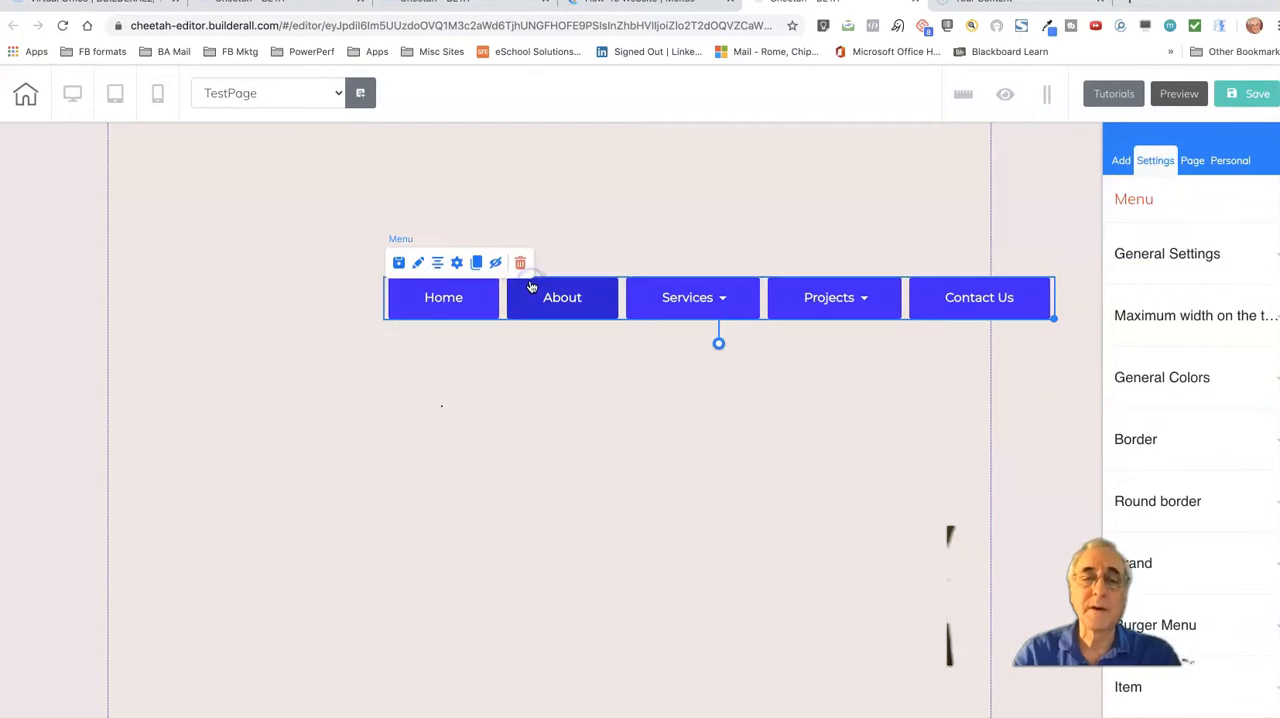
pyautogui.click(437, 263)
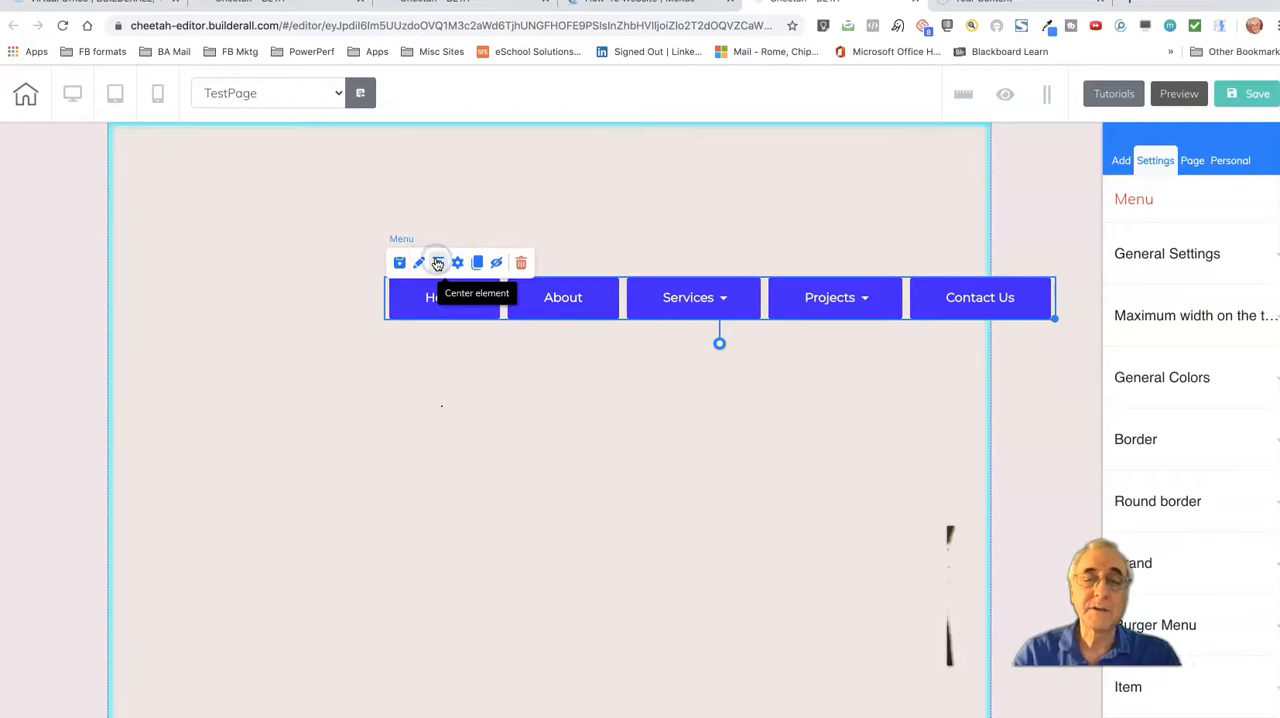
pyautogui.click(437, 263)
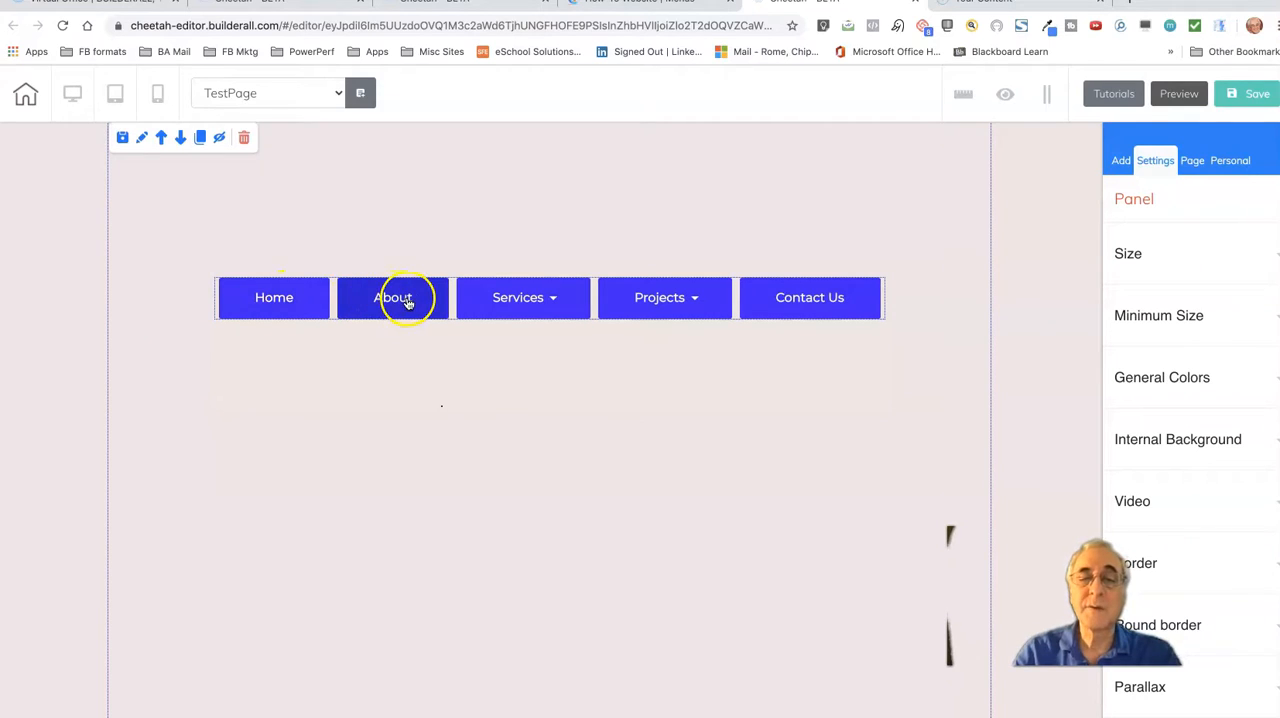
# Open the menu's item configuration and change the About item's label to Anything
pyautogui.moveTo(480, 308)
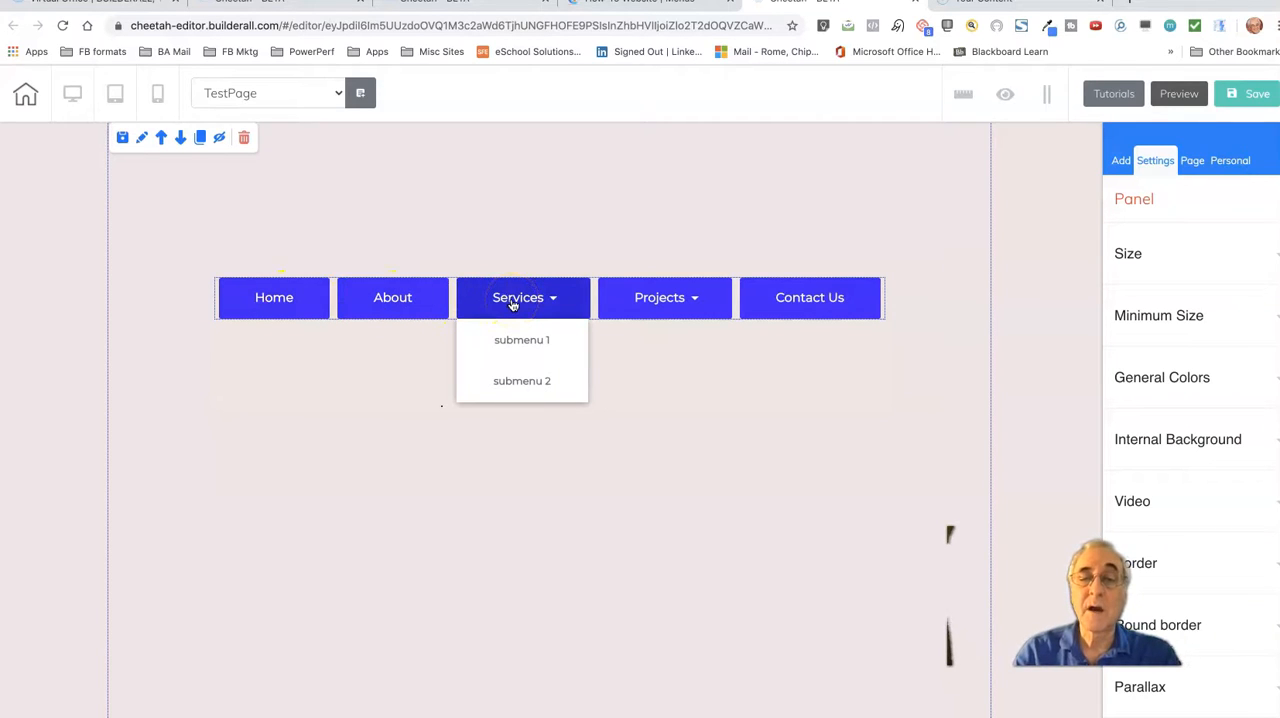
pyautogui.moveTo(669, 310)
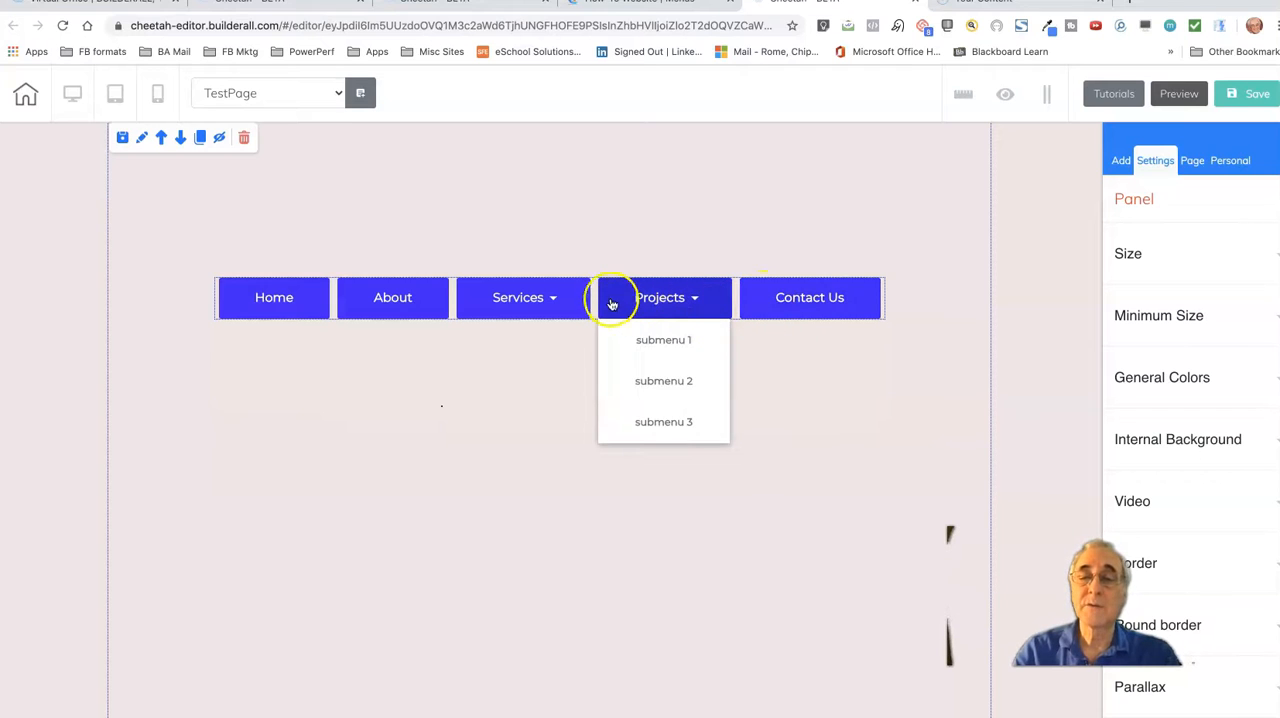
pyautogui.click(373, 294)
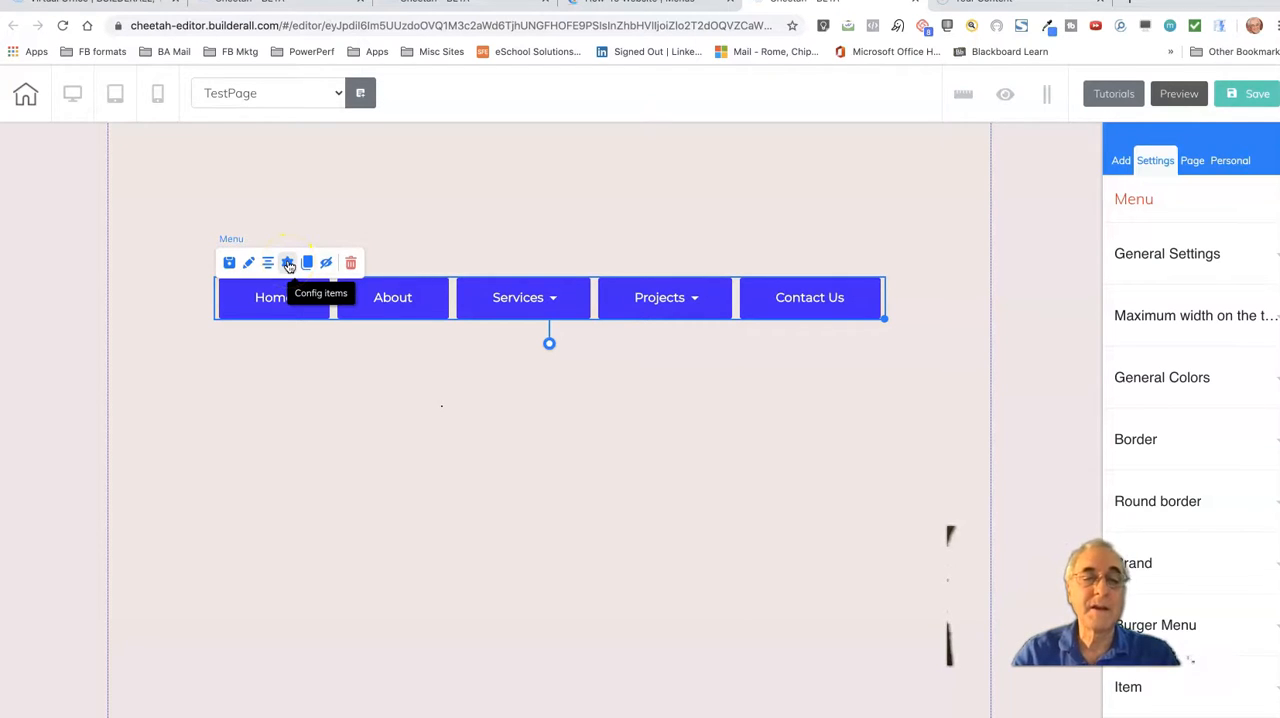
pyautogui.click(289, 265)
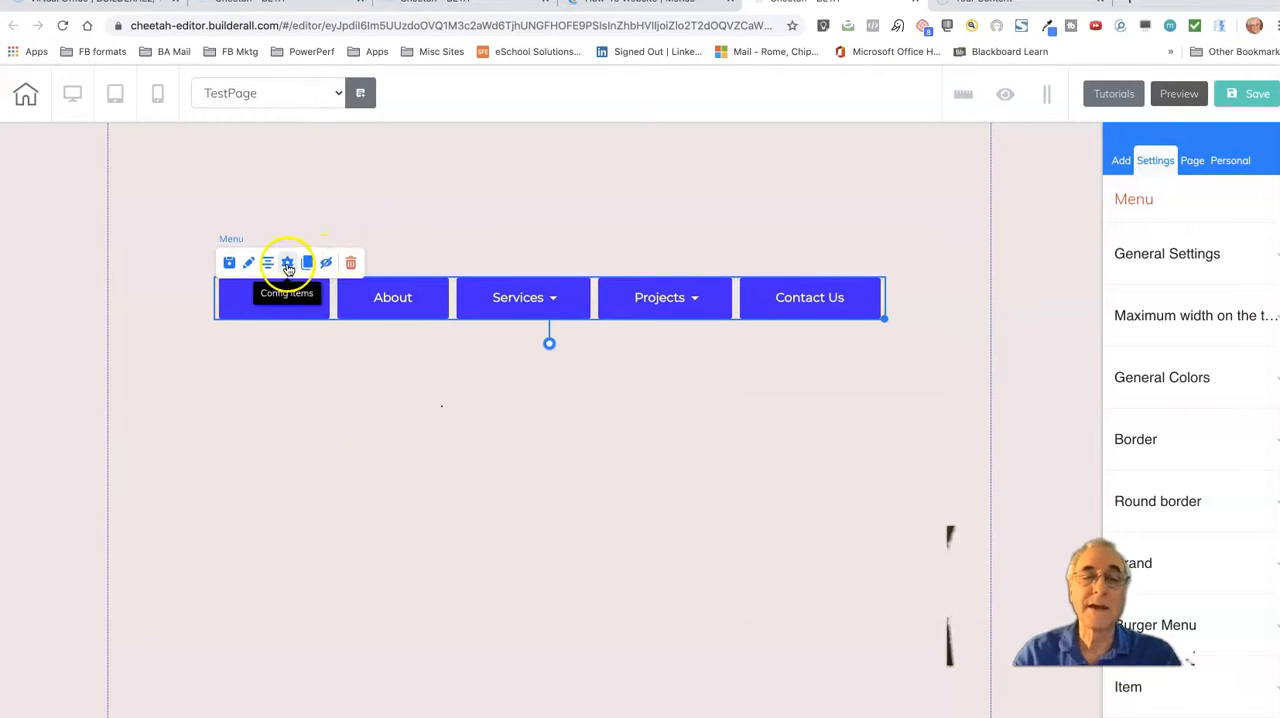
pyautogui.click(288, 265)
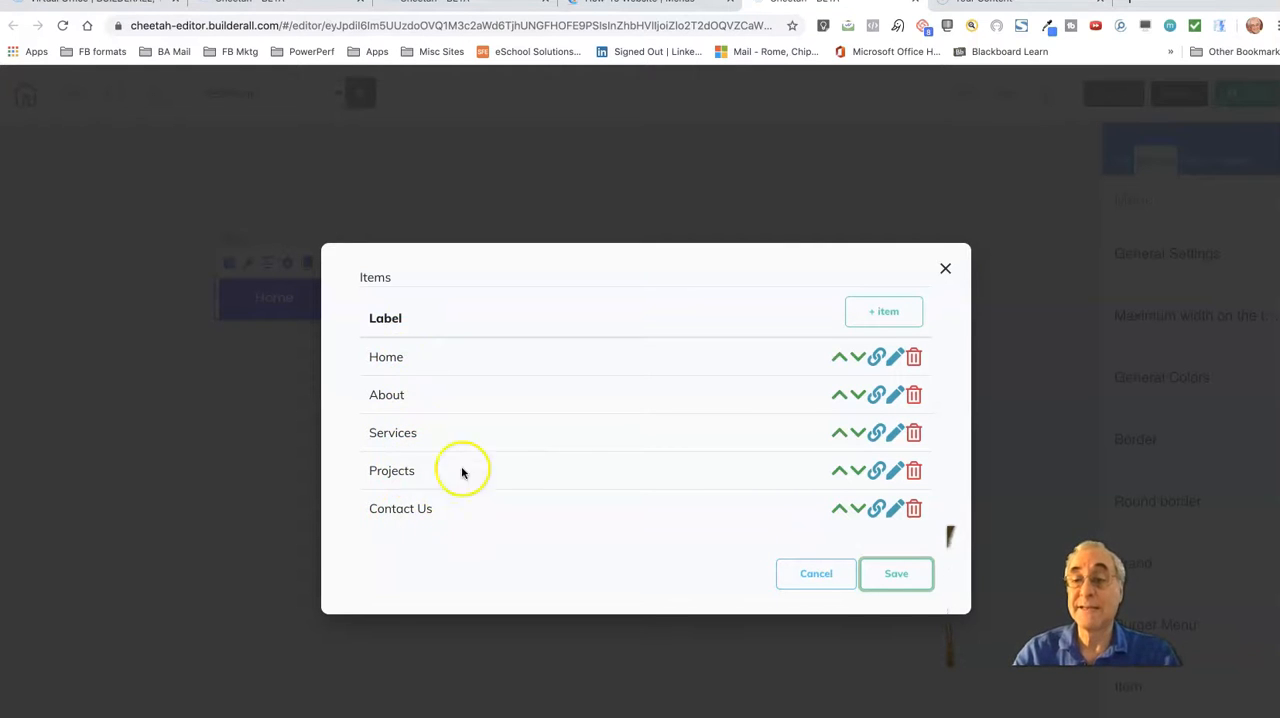
pyautogui.click(896, 395)
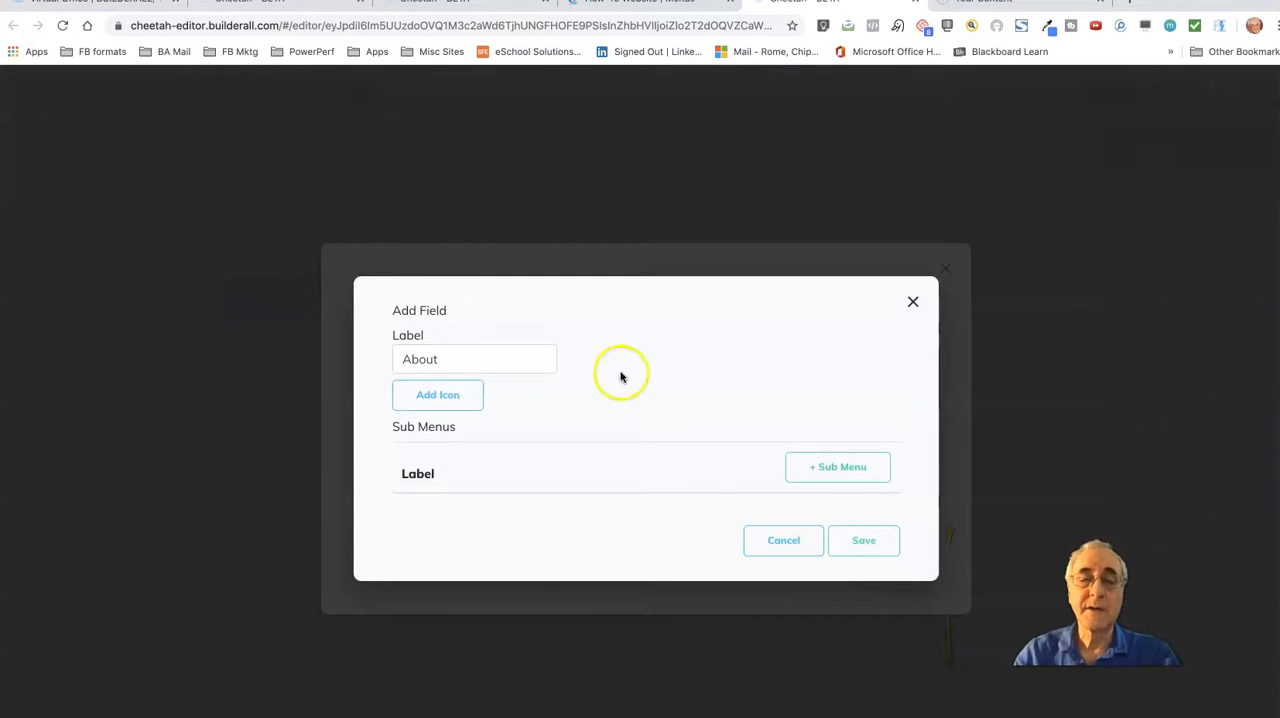
pyautogui.moveTo(446, 356); pyautogui.dragTo(398, 357)
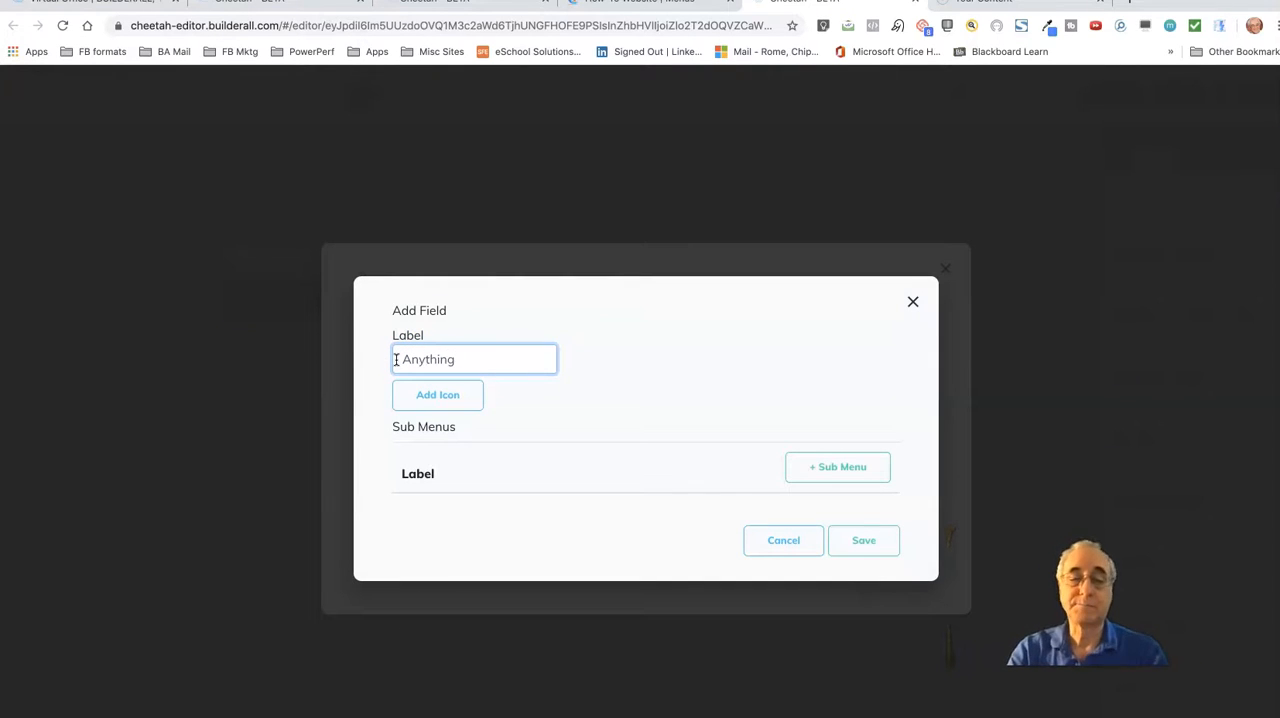
# Browse the available icons for the item without choosing one, and save its Anything label
pyautogui.click(432, 396)
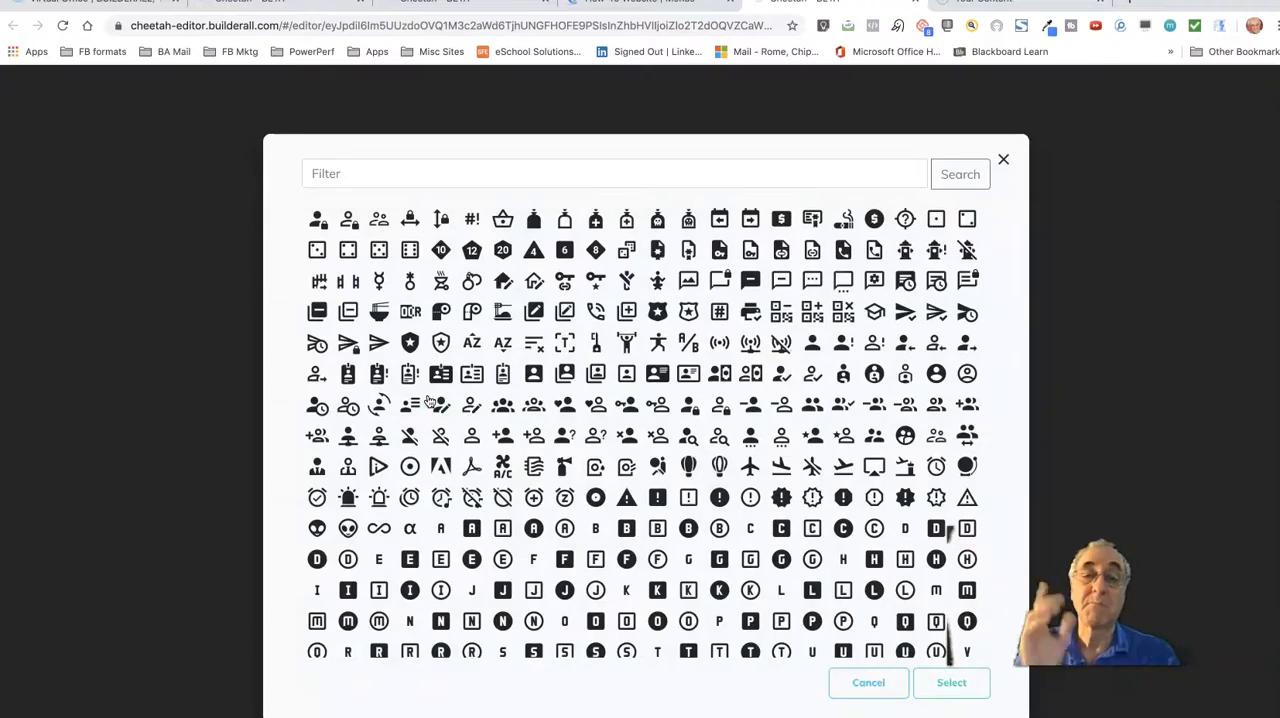
pyautogui.scroll(-5, 566, 458)
pyautogui.scroll(-15, 566, 458)
pyautogui.scroll(-15, 566, 456)
pyautogui.scroll(-15, 566, 456)
pyautogui.scroll(-8, 566, 456)
pyautogui.click(868, 686)
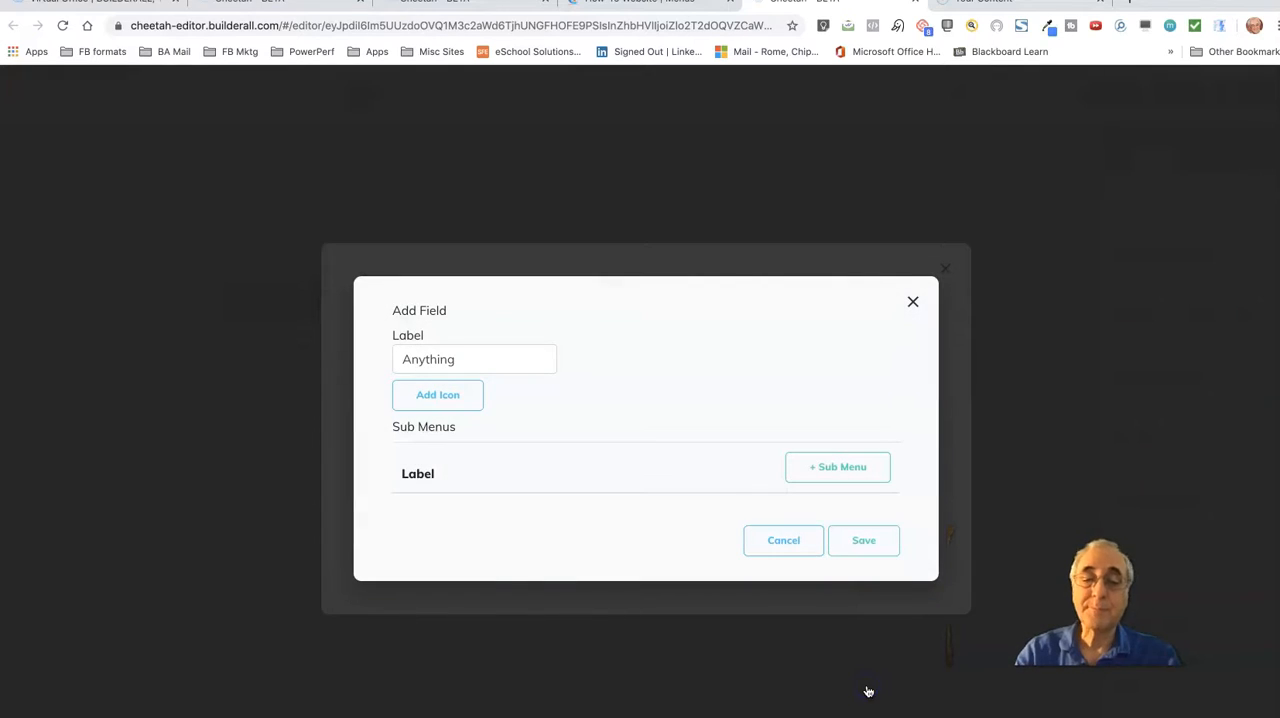
pyautogui.click(872, 540)
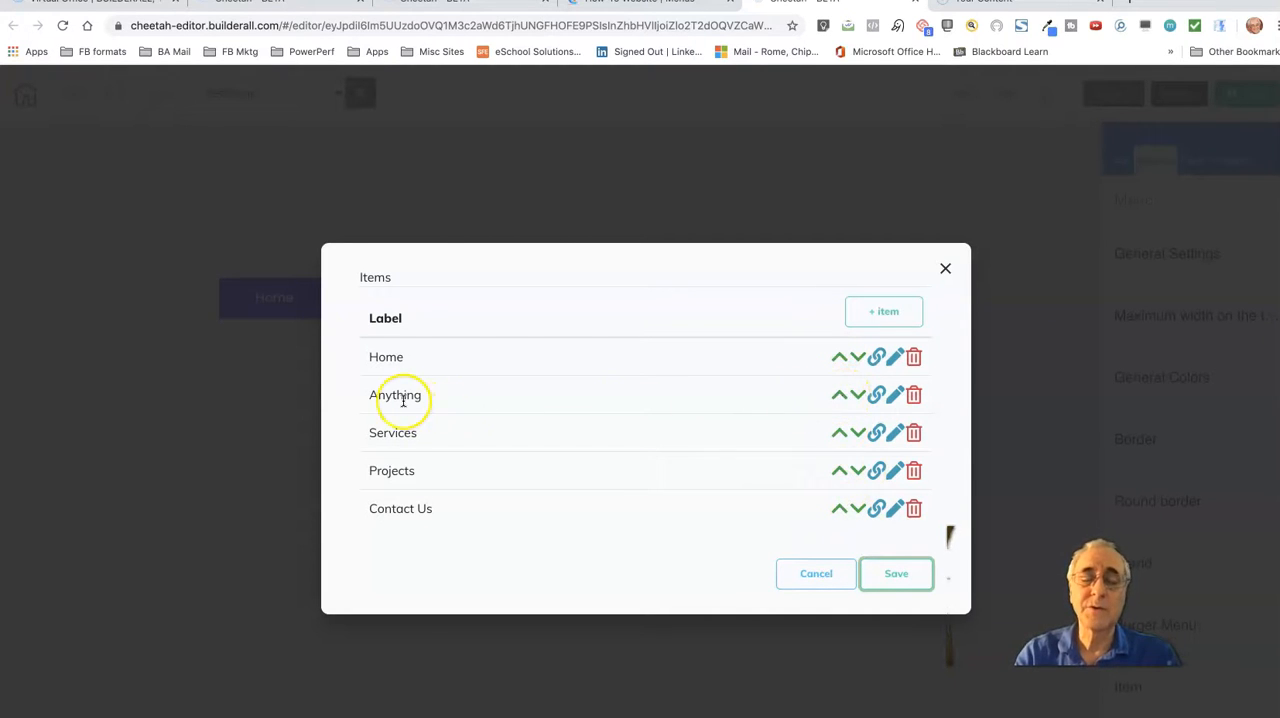
# Move the Anything item down two places in the item list and back up below Home
pyautogui.click(858, 397)
pyautogui.click(858, 432)
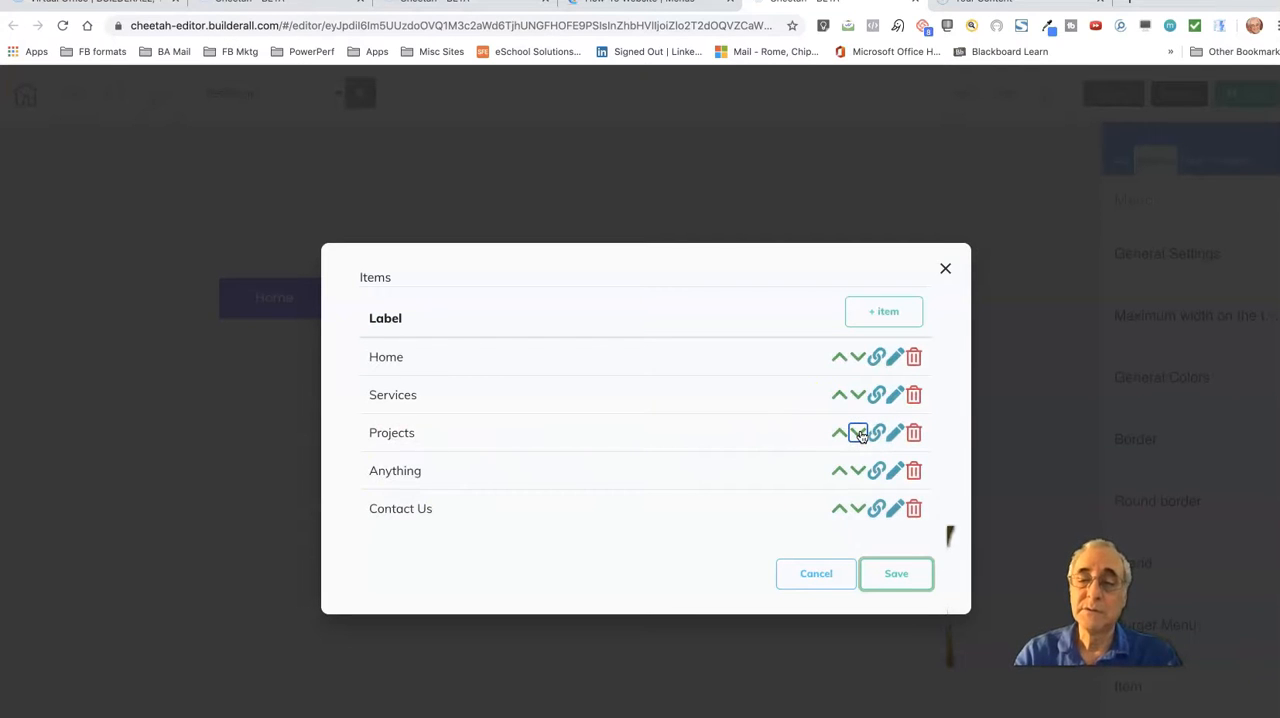
pyautogui.click(840, 469)
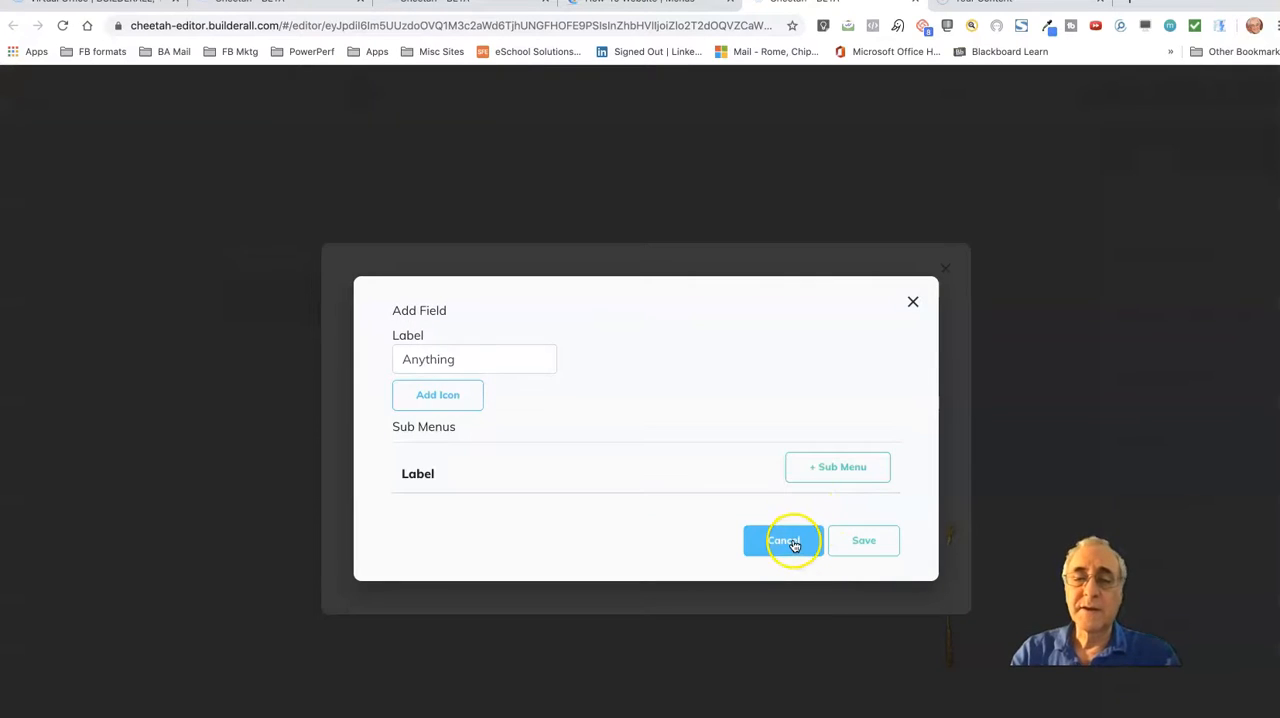
pyautogui.click(785, 541)
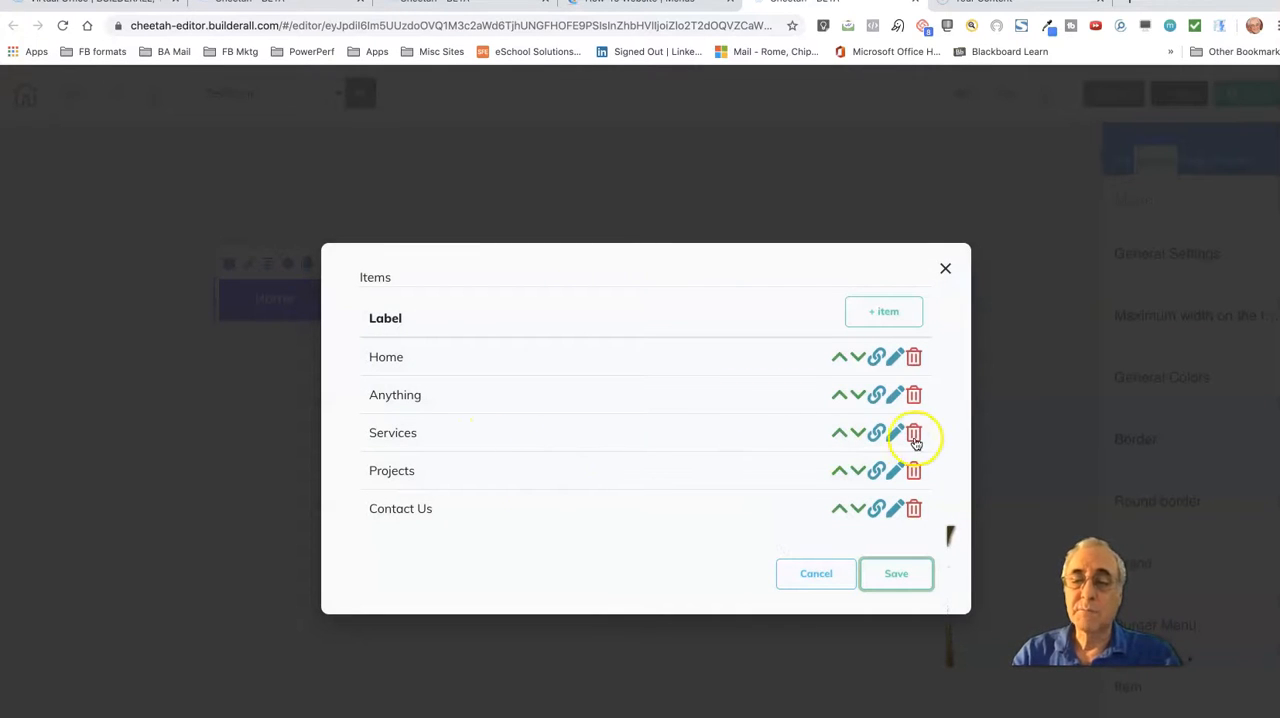
# Delete submenus 1, 2 and 3 from the Projects item and save the item
pyautogui.click(897, 471)
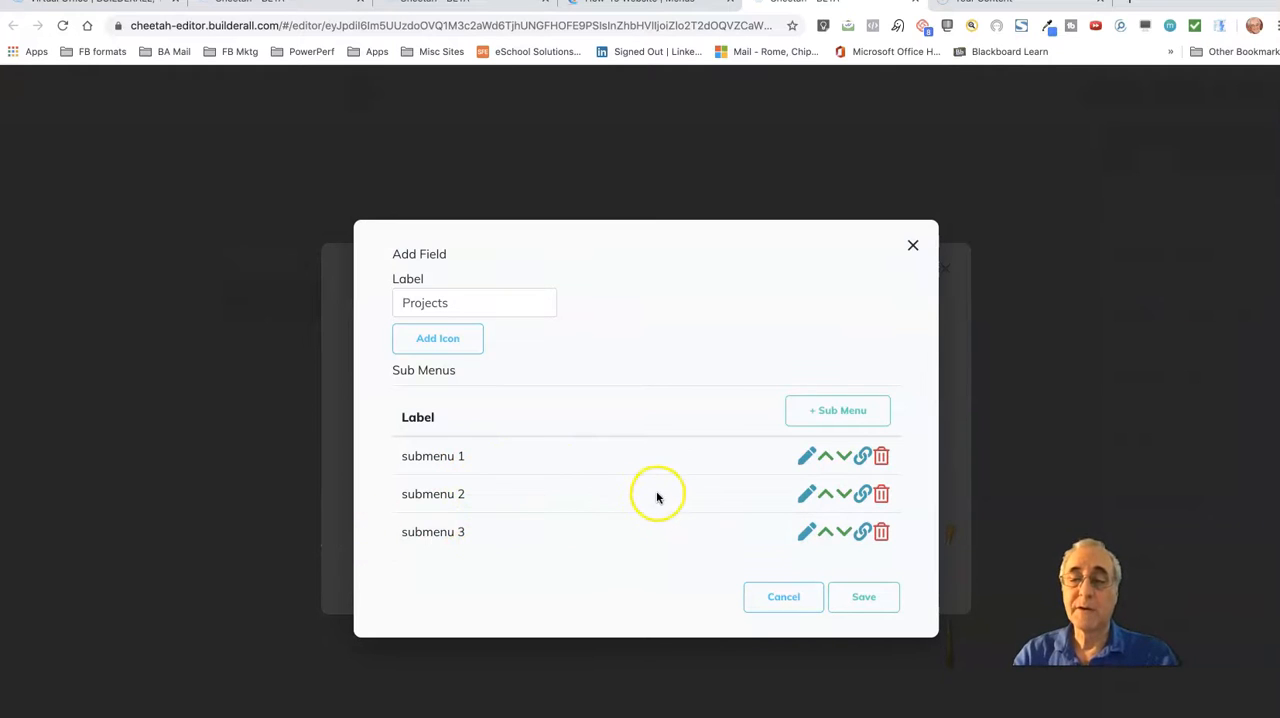
pyautogui.click(883, 534)
pyautogui.click(881, 511)
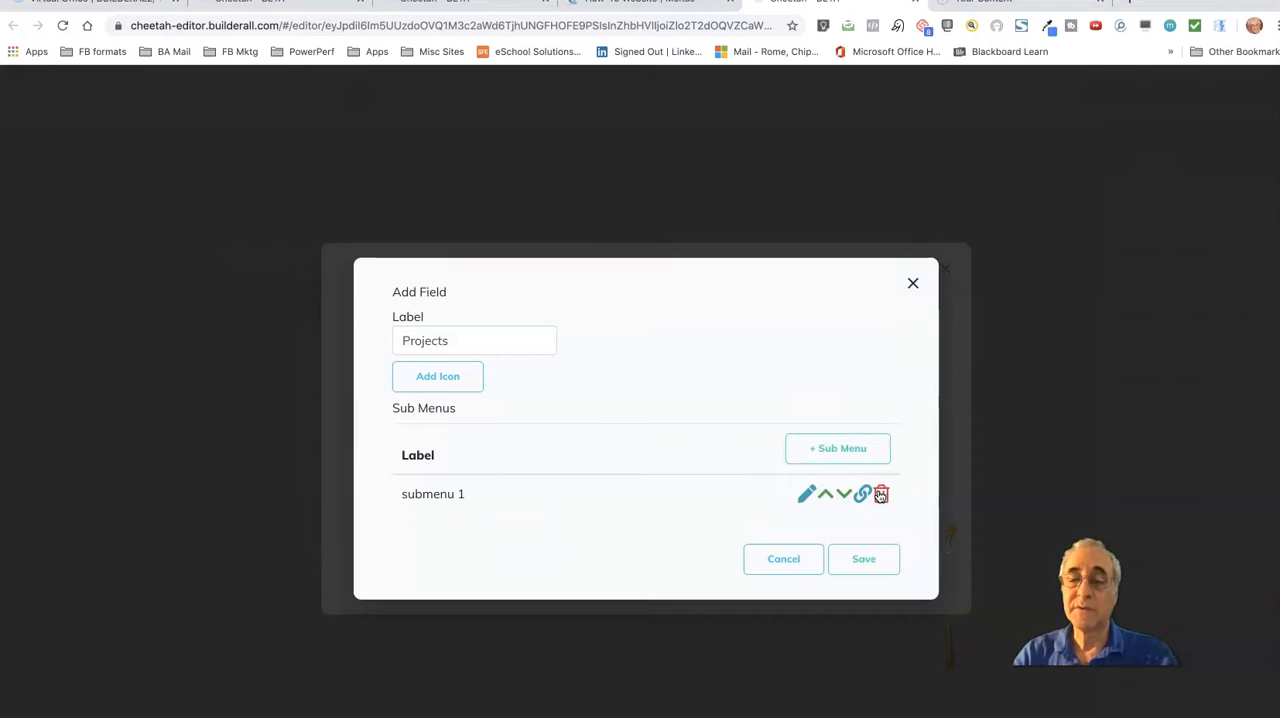
pyautogui.click(881, 494)
pyautogui.click(851, 539)
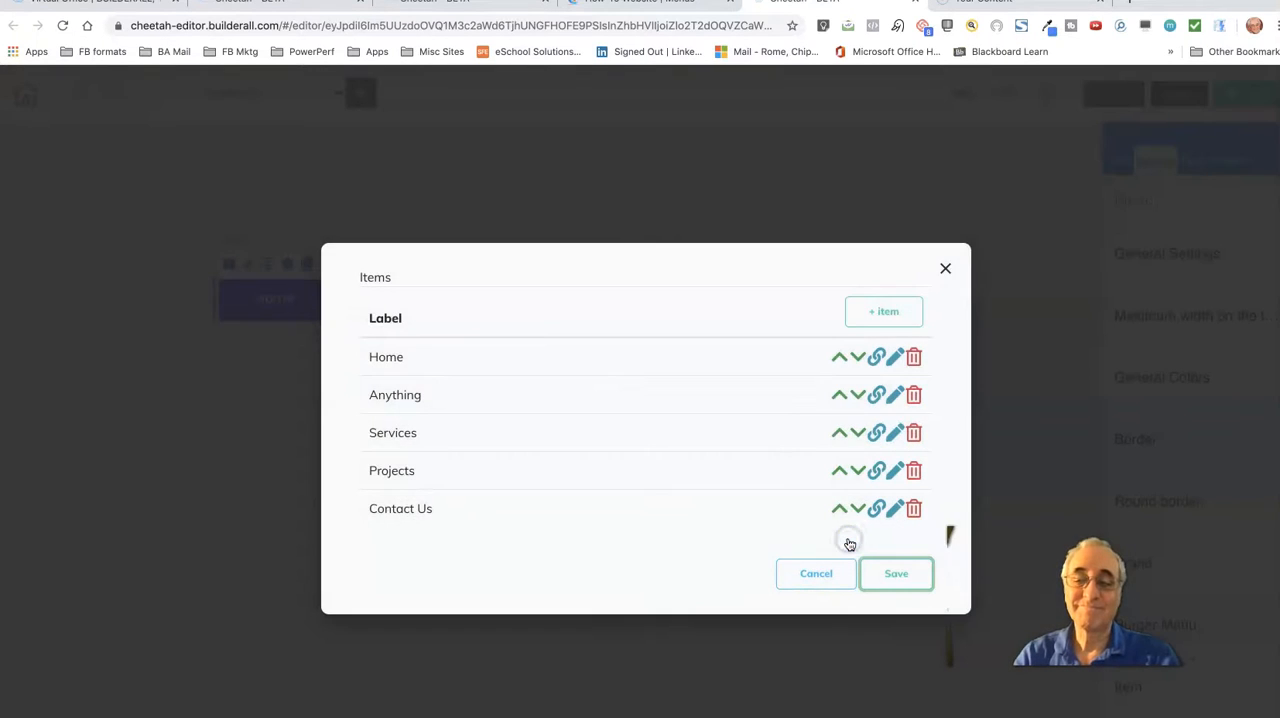
# Open the link settings of the Anything item and set its target to open in the same tab
pyautogui.click(877, 395)
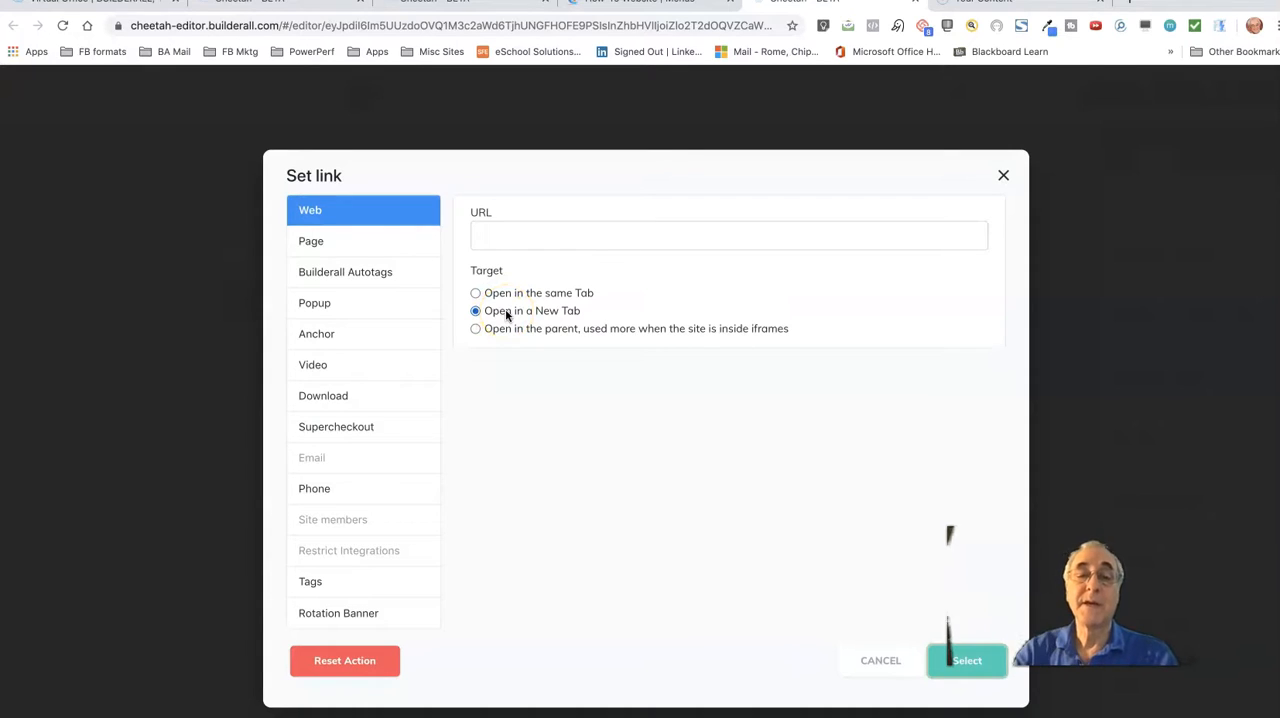
pyautogui.click(476, 293)
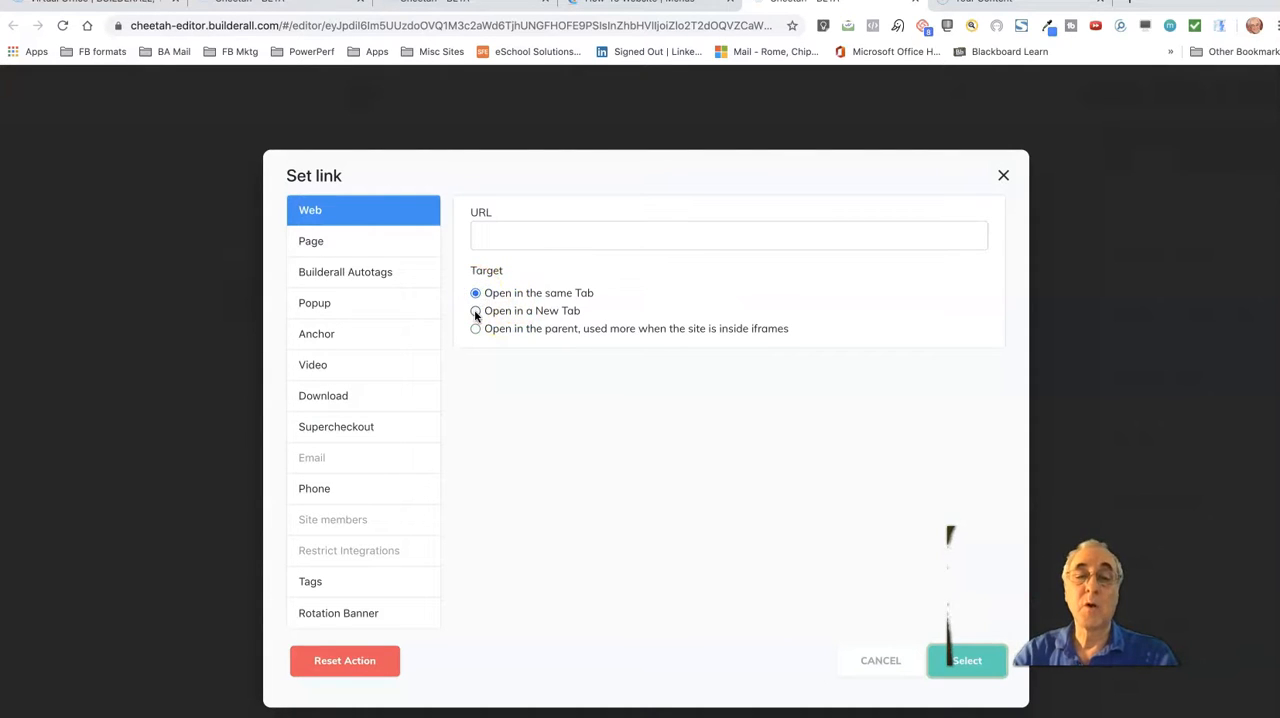
pyautogui.click(476, 293)
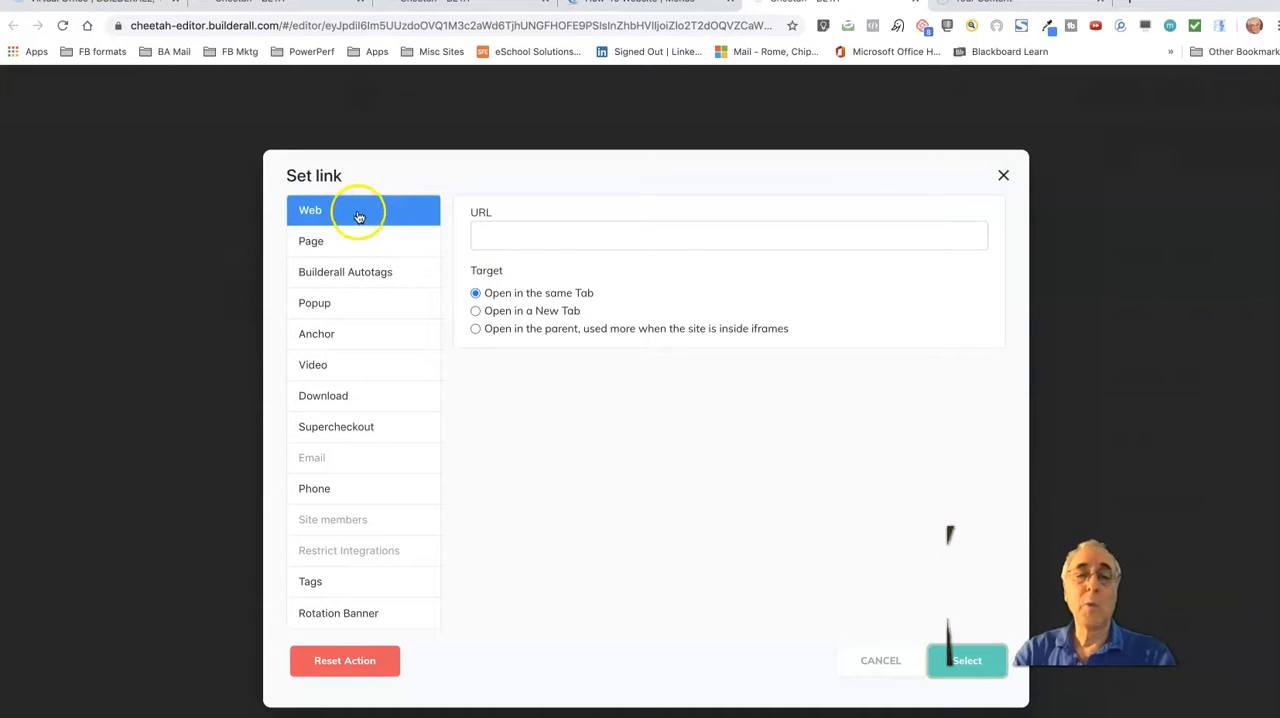
# Review the Web, Page, Builderall Autotags, Popup, Anchor and Video link types available for the Anything item
pyautogui.click(490, 236)
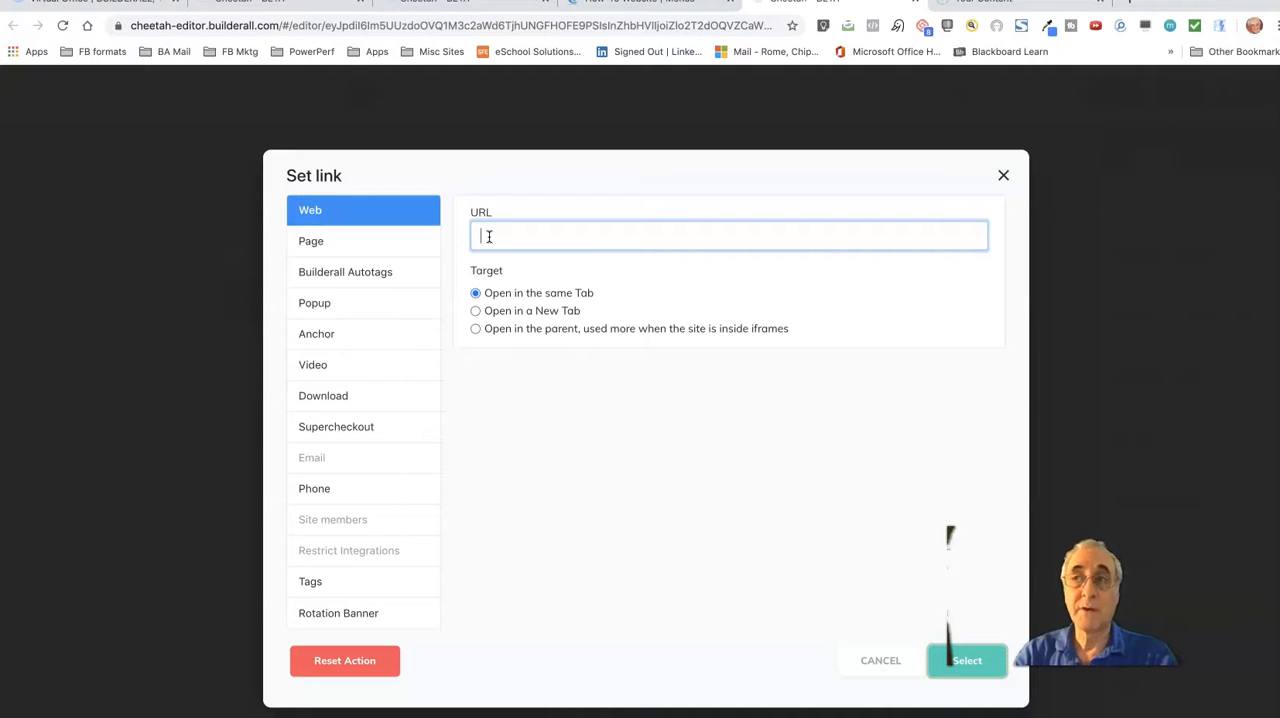
pyautogui.click(320, 241)
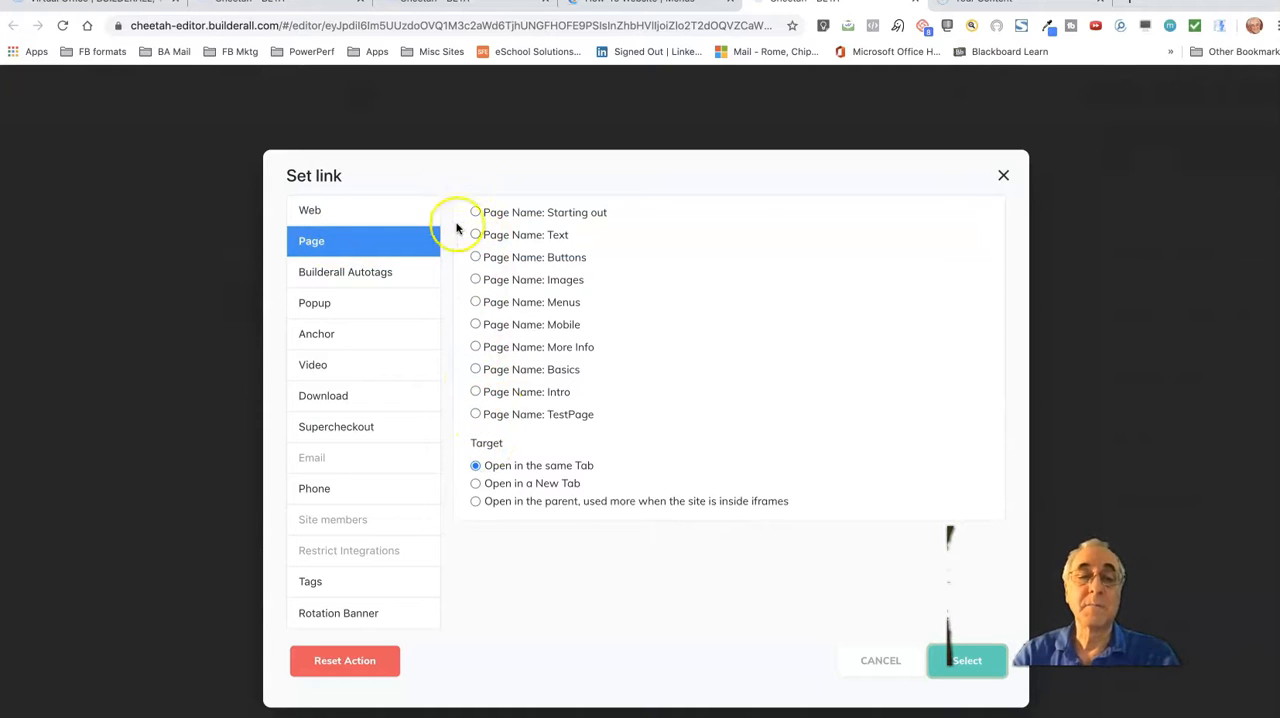
pyautogui.click(346, 279)
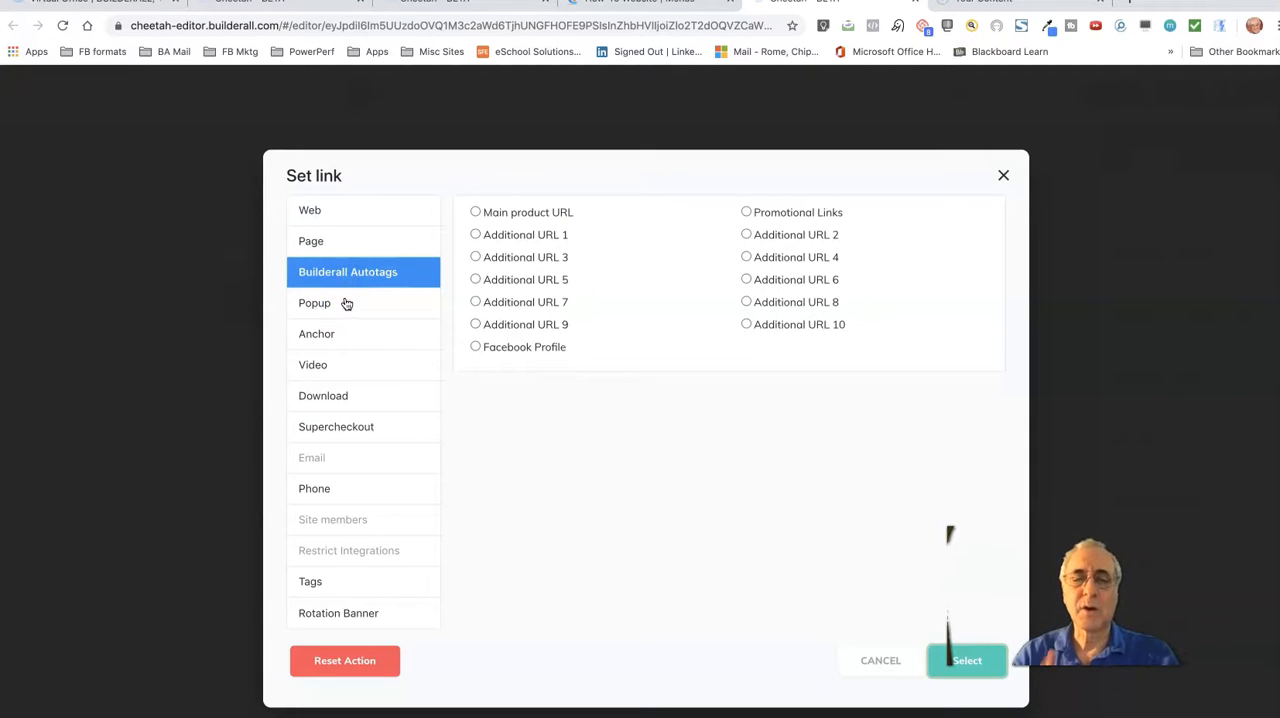
pyautogui.click(339, 309)
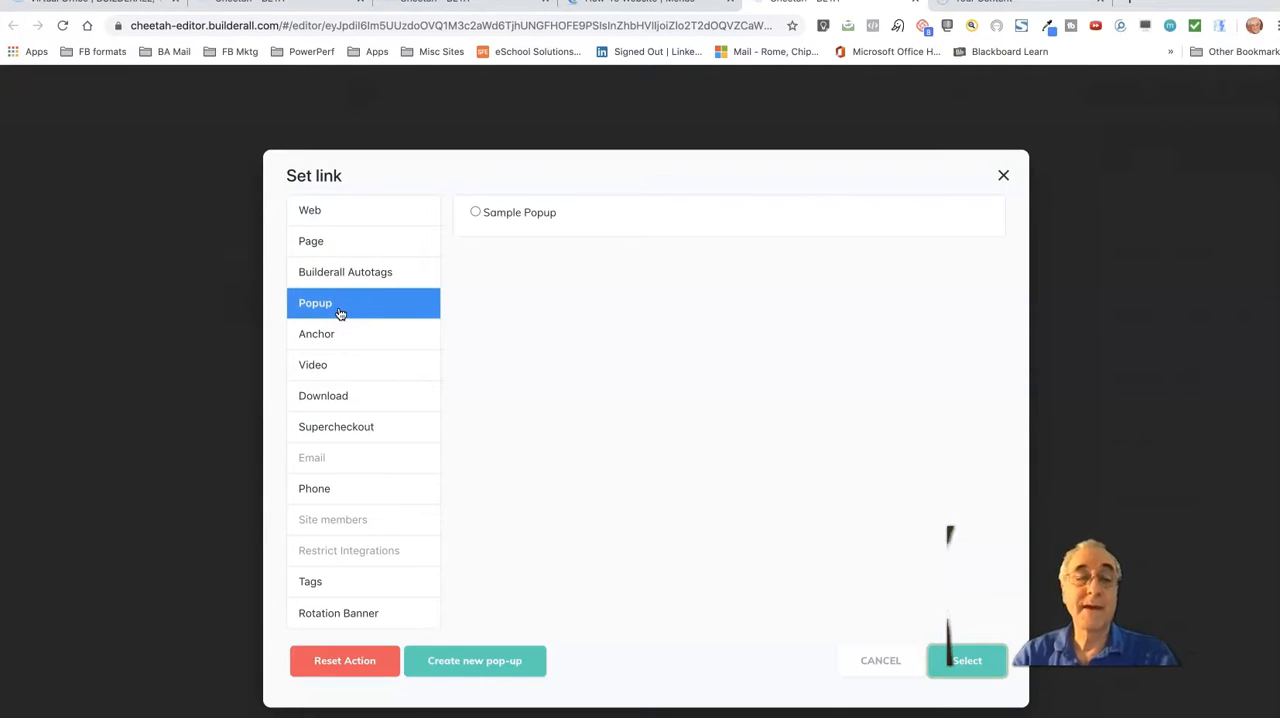
pyautogui.click(330, 336)
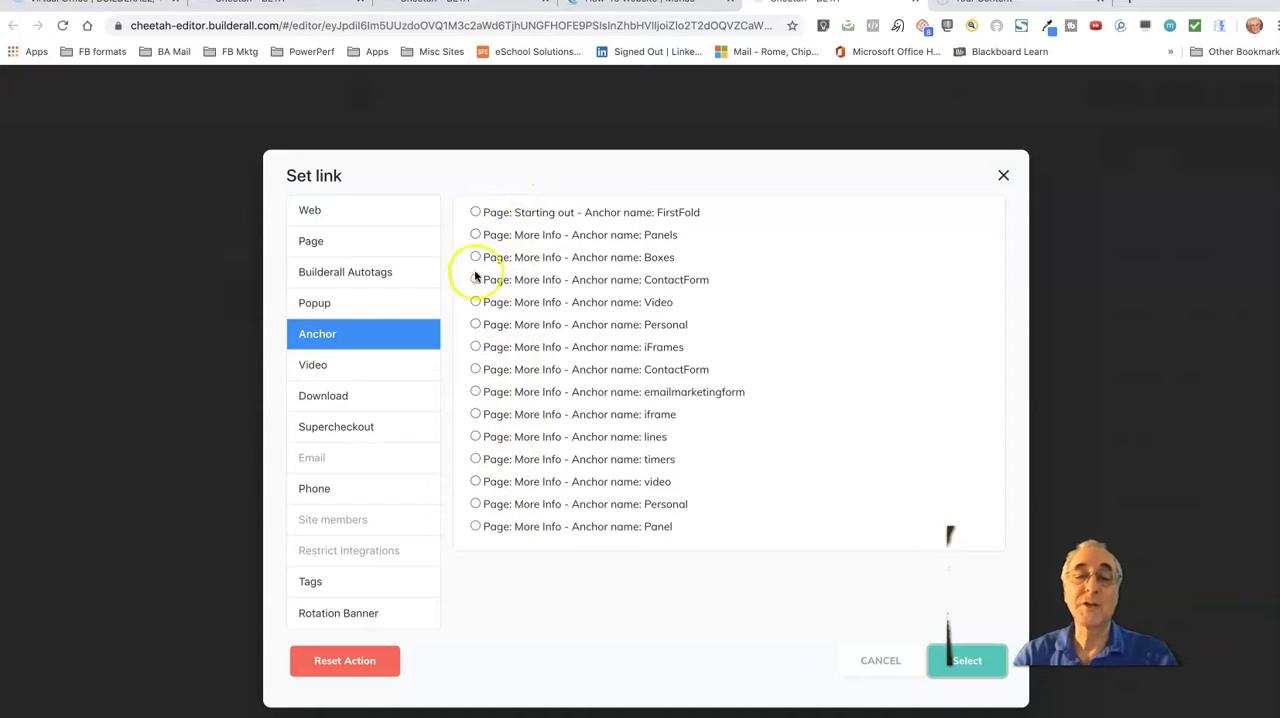
pyautogui.click(322, 368)
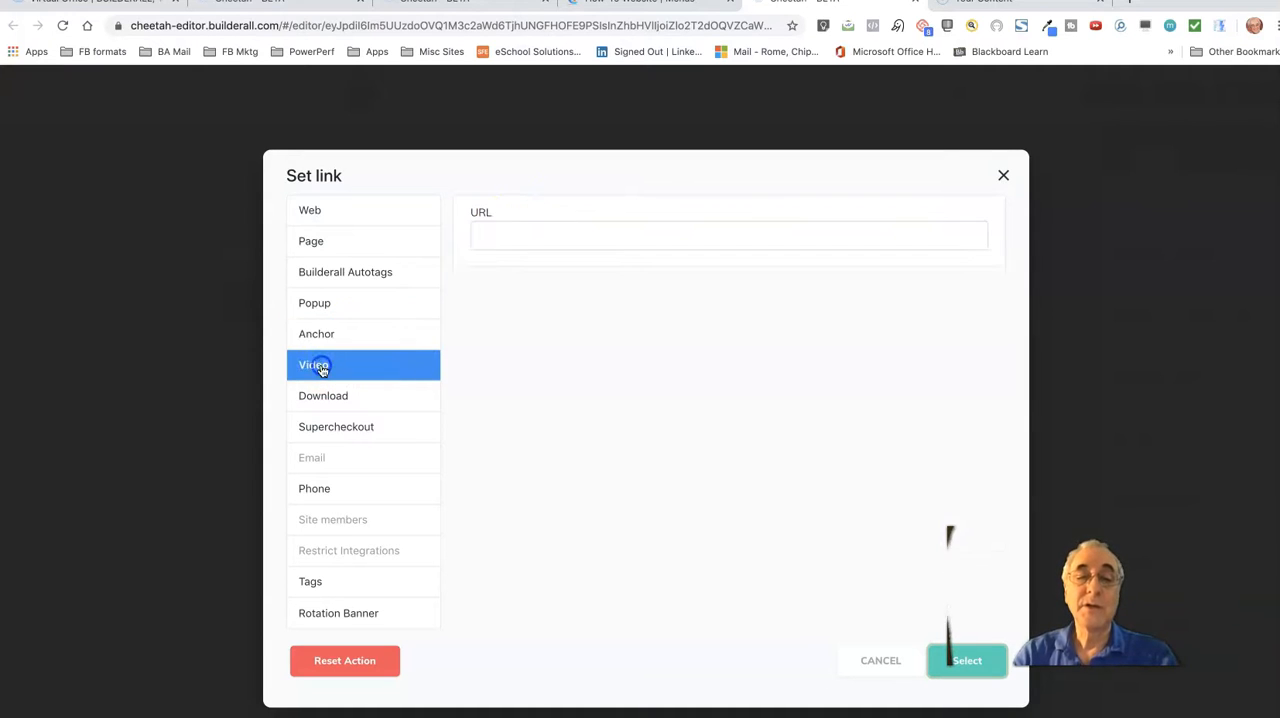
pyautogui.click(489, 233)
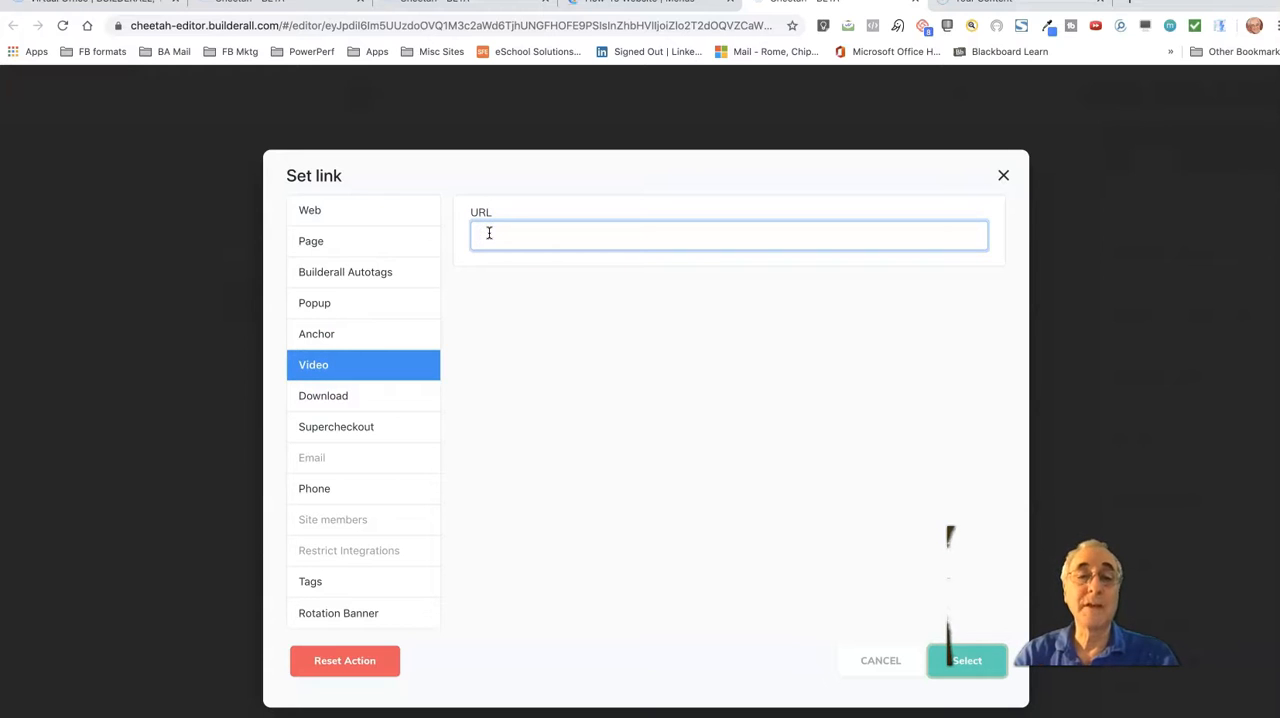
# Choose the stored PDF "5 simple steps to create your new website (1)" as the Anything item's download file
pyautogui.click(327, 398)
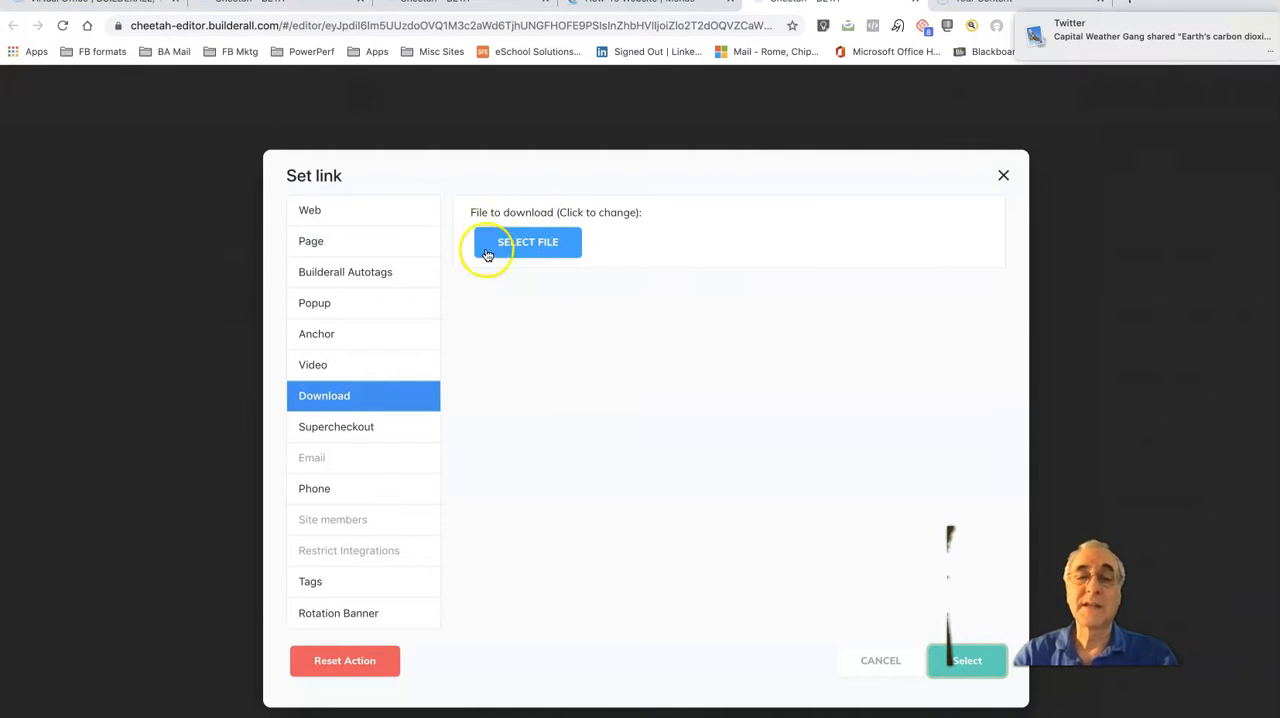
pyautogui.click(540, 246)
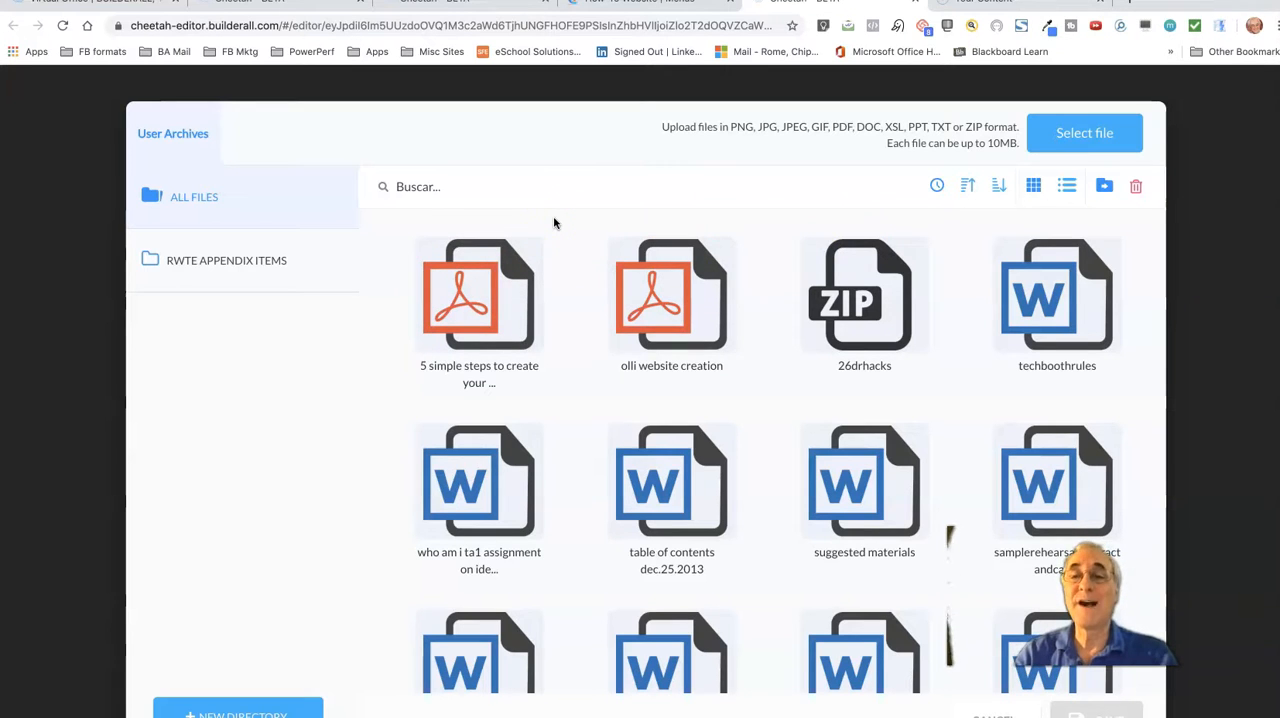
pyautogui.click(1083, 141)
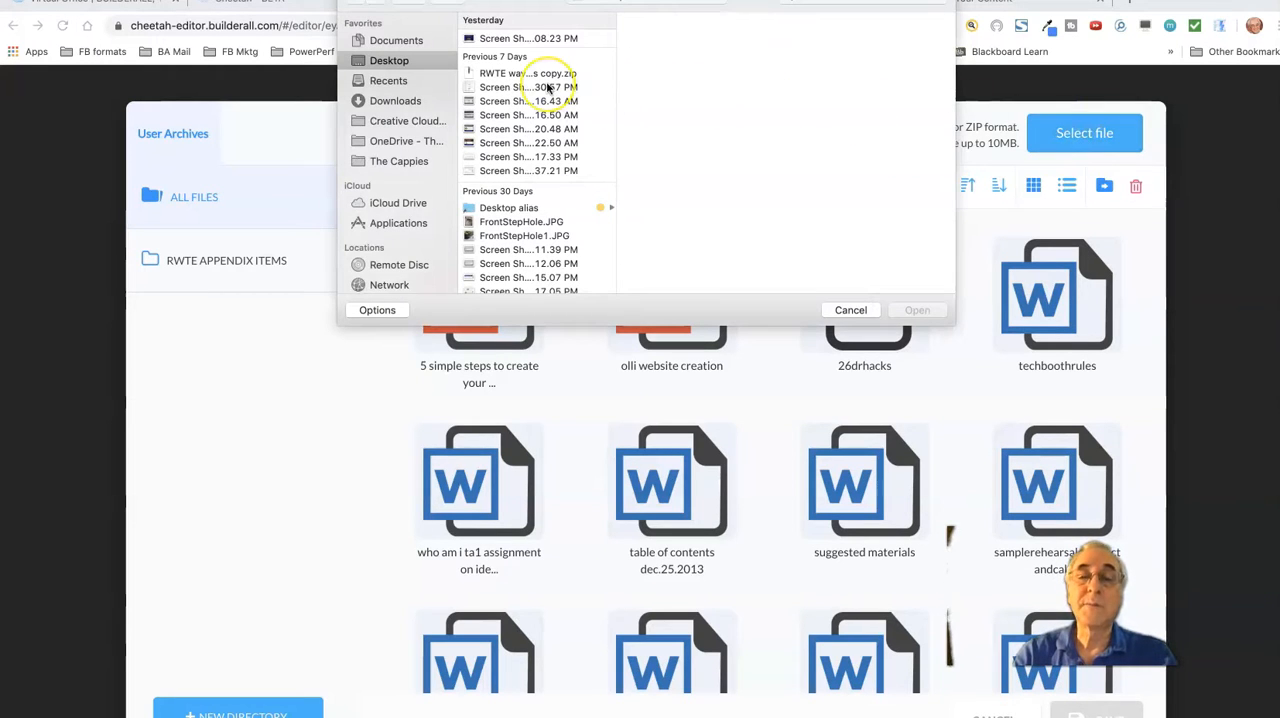
pyautogui.click(848, 312)
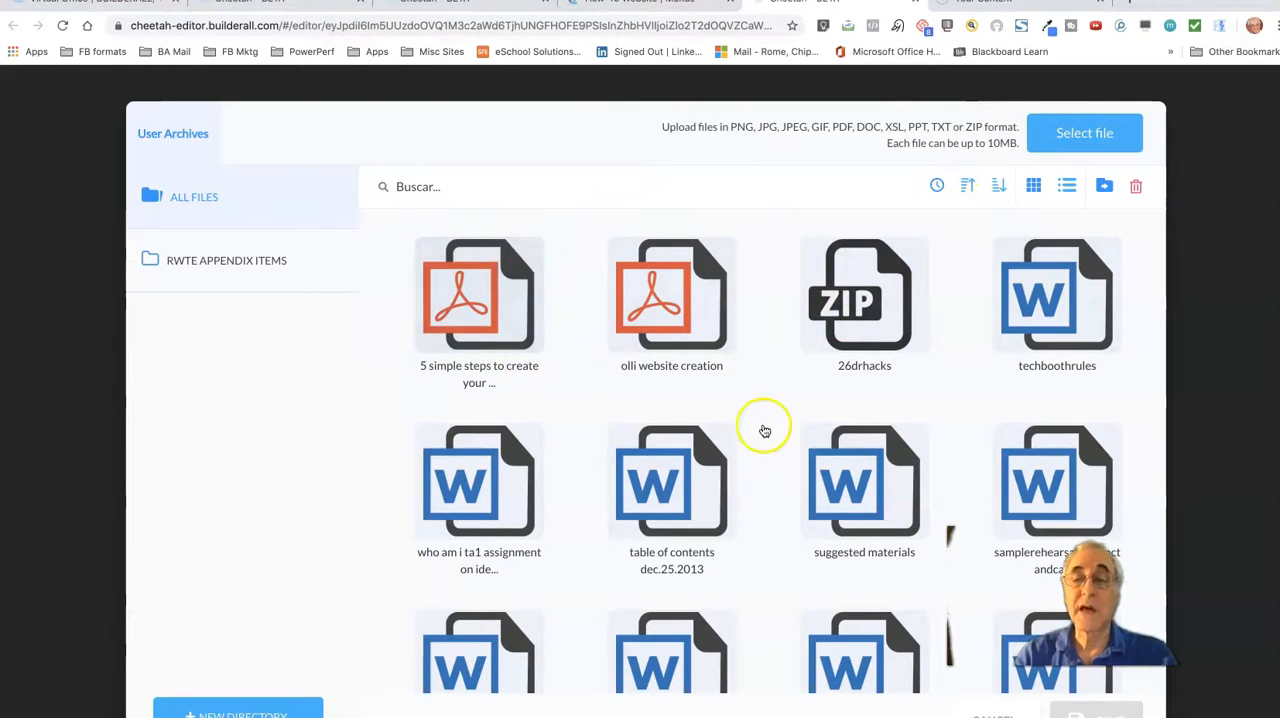
pyautogui.click(501, 374)
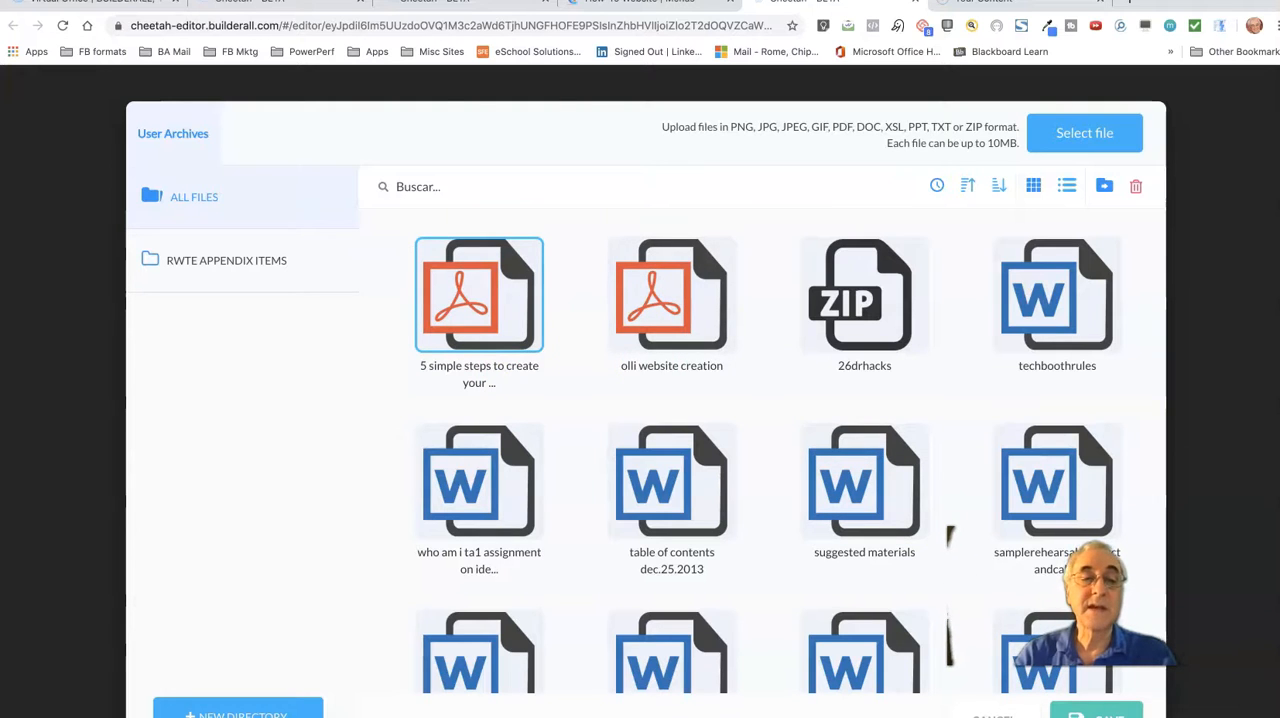
pyautogui.click(1096, 714)
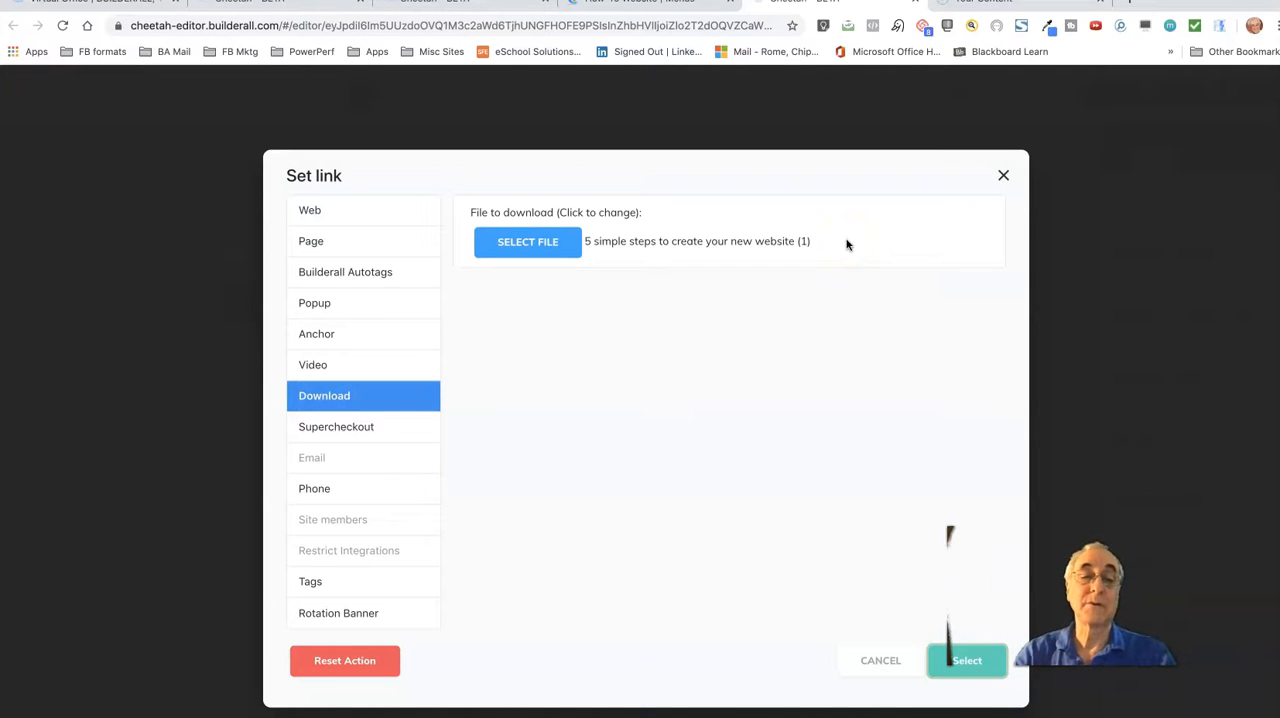
# View the Supercheckout link options and discard the link changes
pyautogui.click(346, 430)
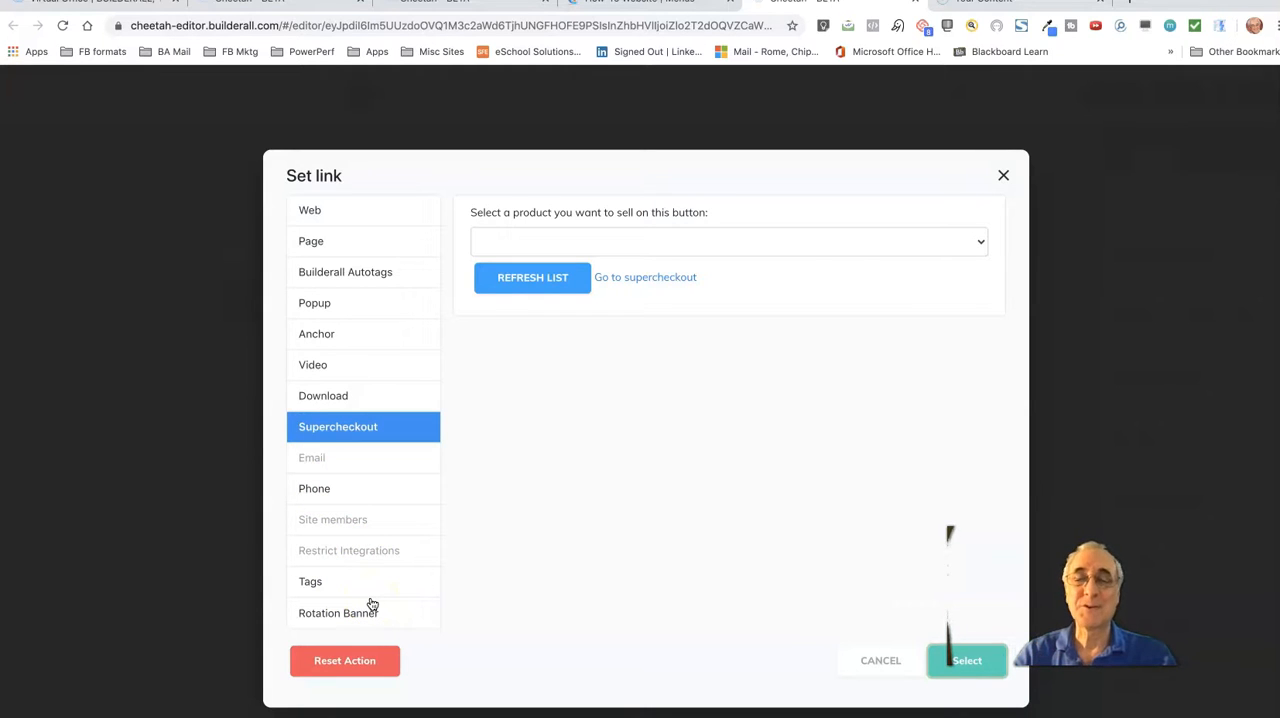
pyautogui.click(886, 657)
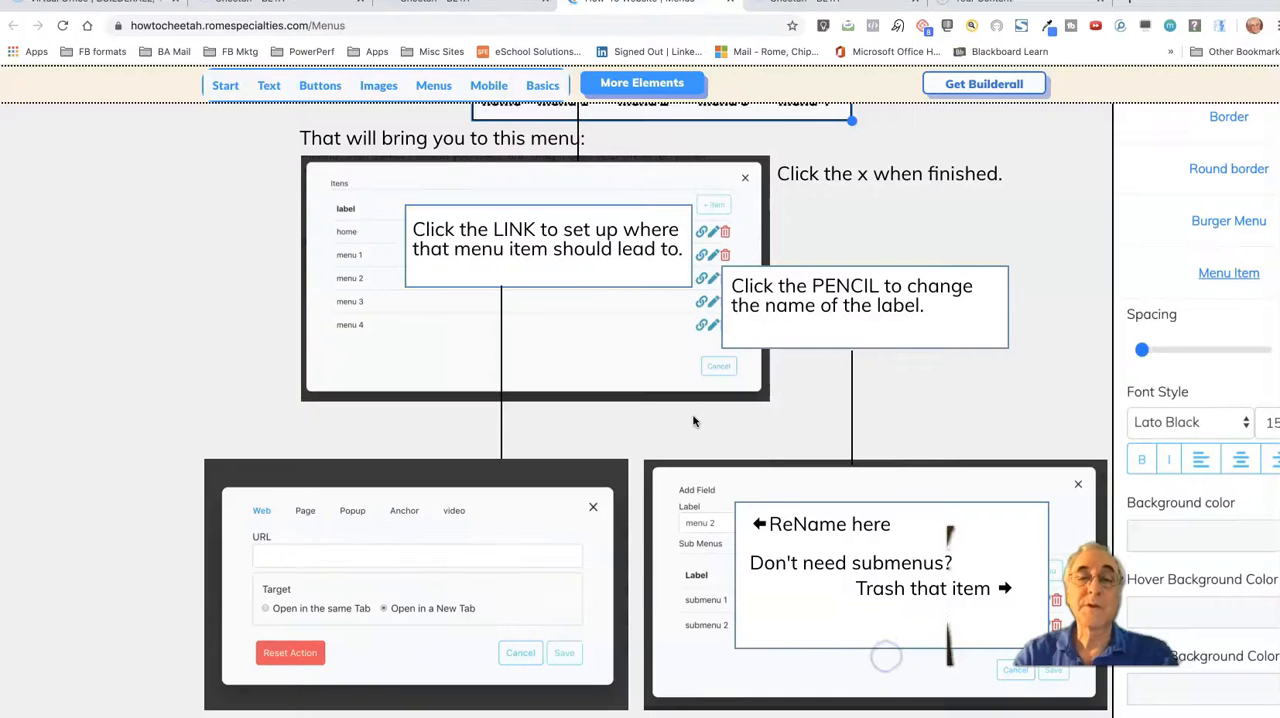
# Read the instructions for linking and renaming menu items on the How To Website's Menus page
pyautogui.scroll(3, 694, 421)
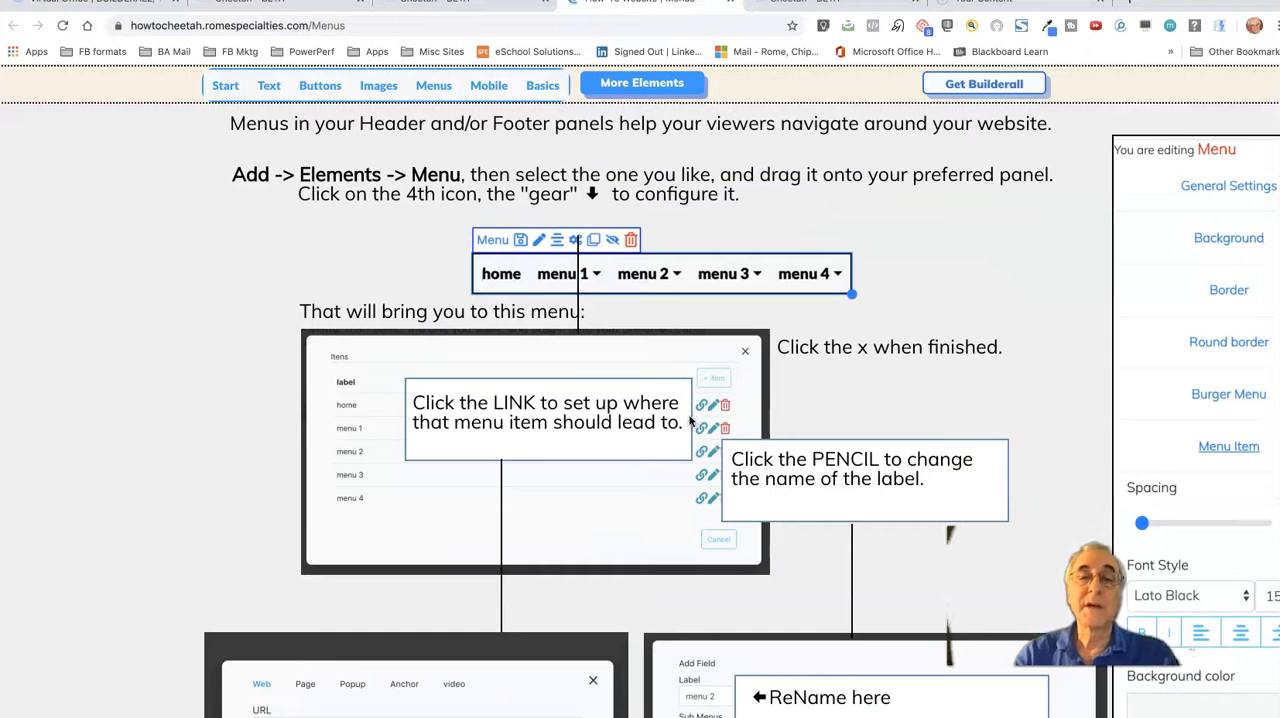
pyautogui.scroll(-3, 565, 480)
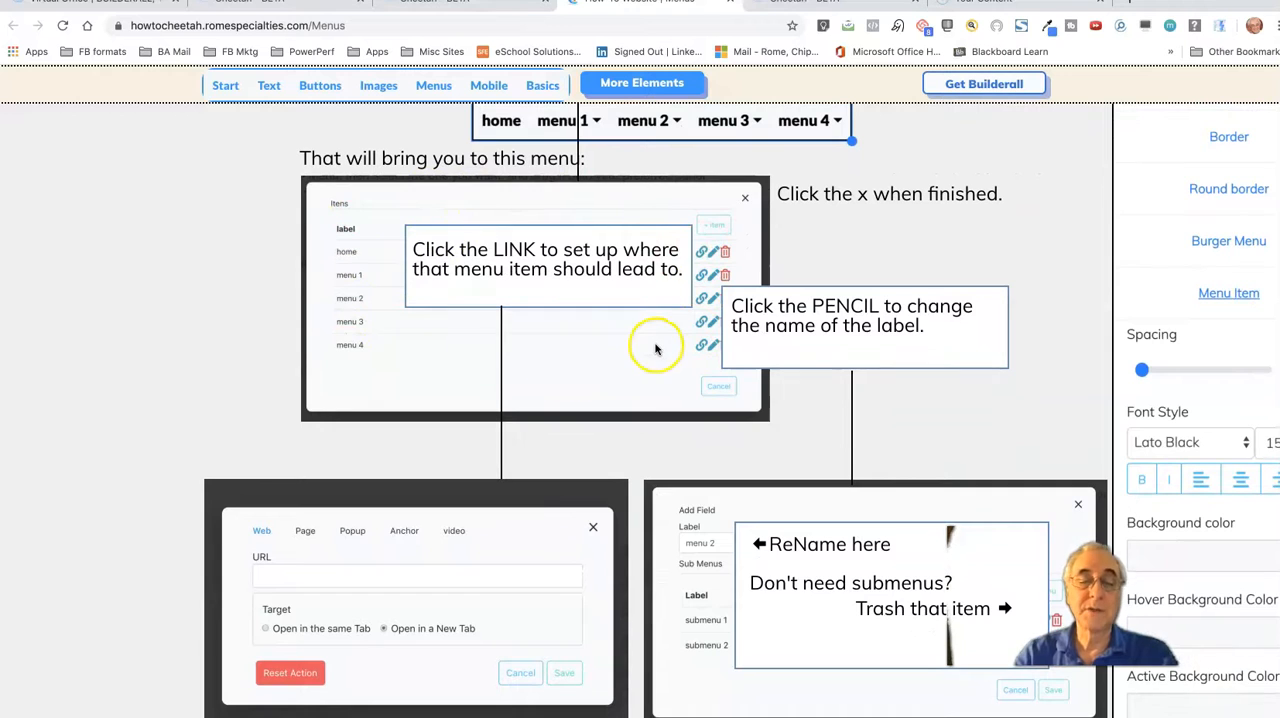
pyautogui.scroll(-2, 514, 612)
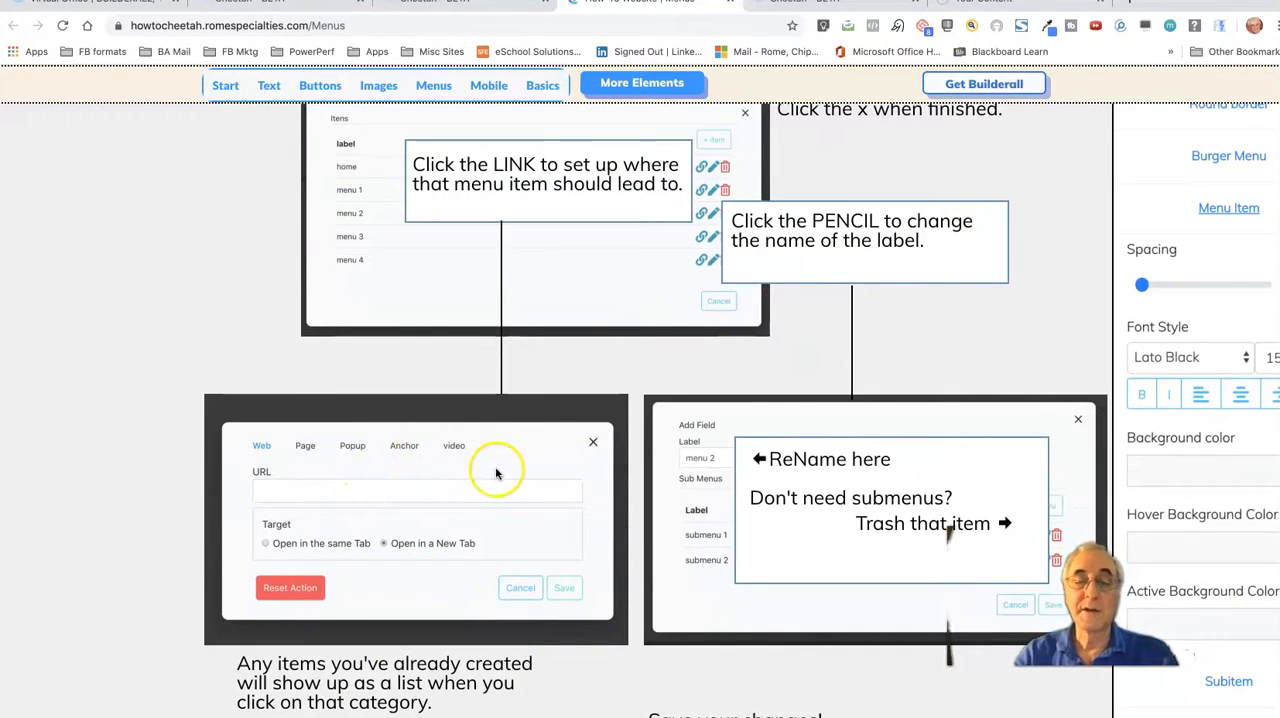
pyautogui.scroll(1, 496, 473)
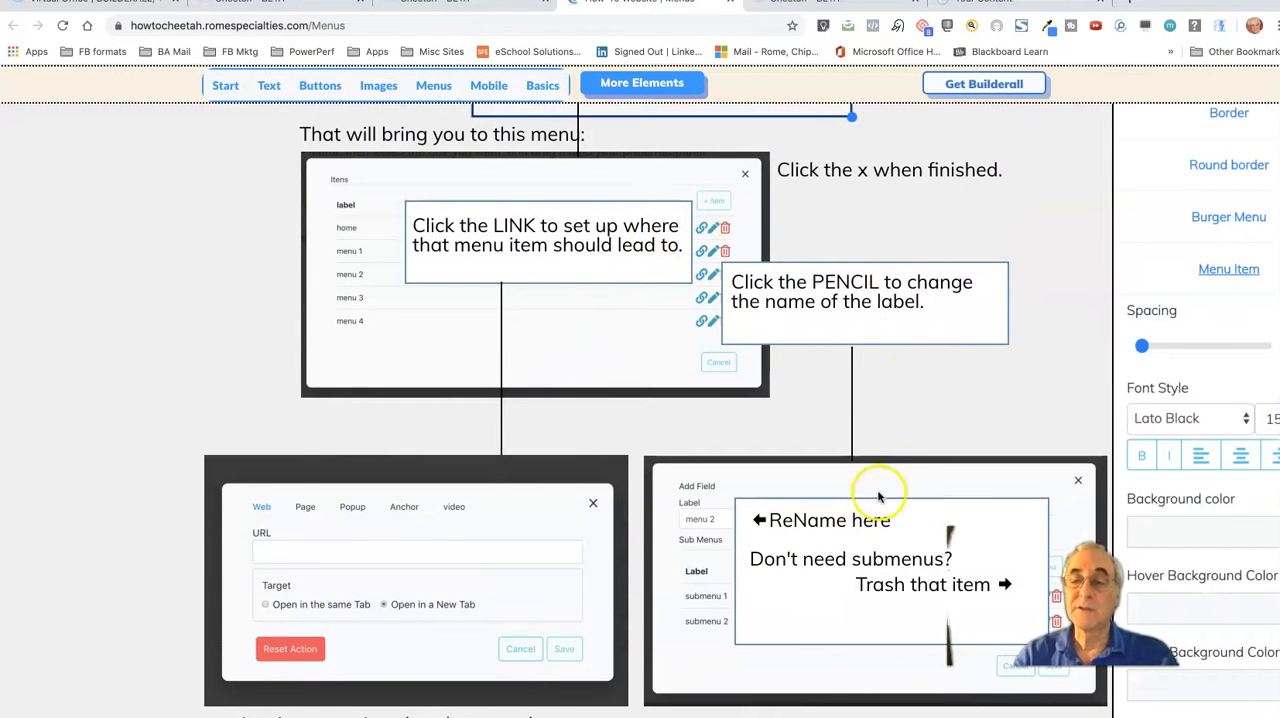
pyautogui.scroll(-3, 879, 494)
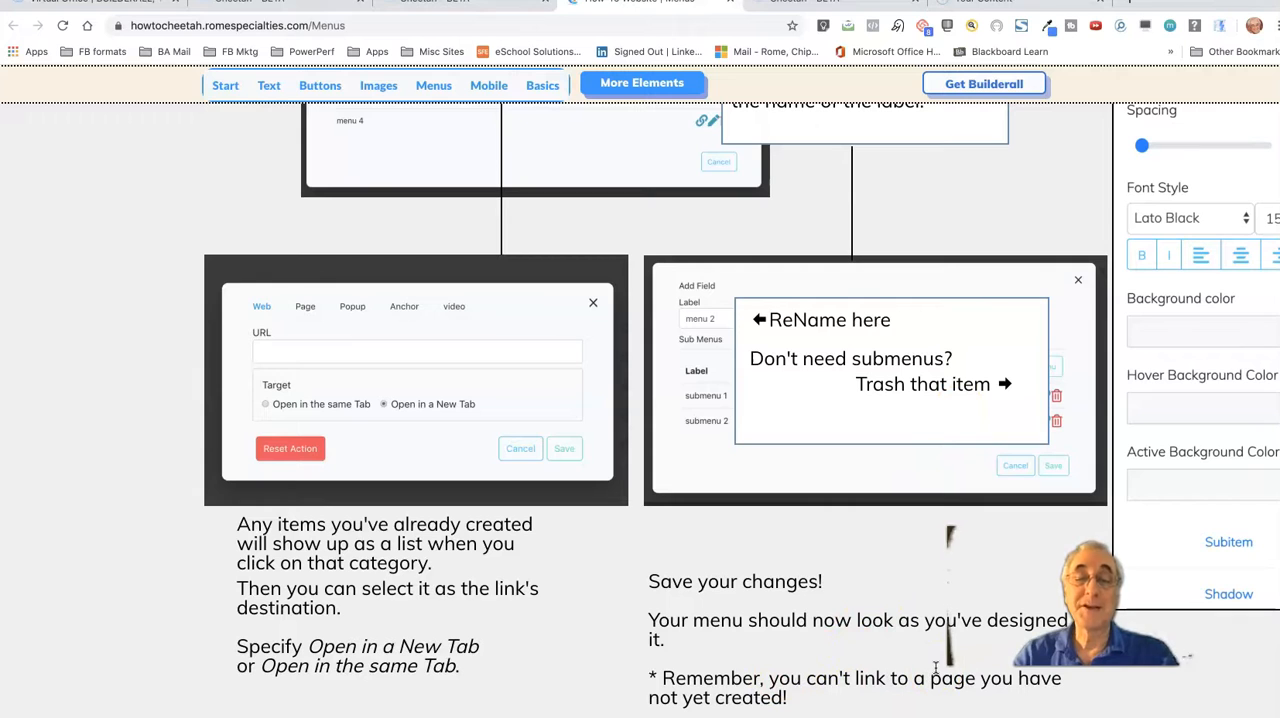
pyautogui.scroll(5, 925, 590)
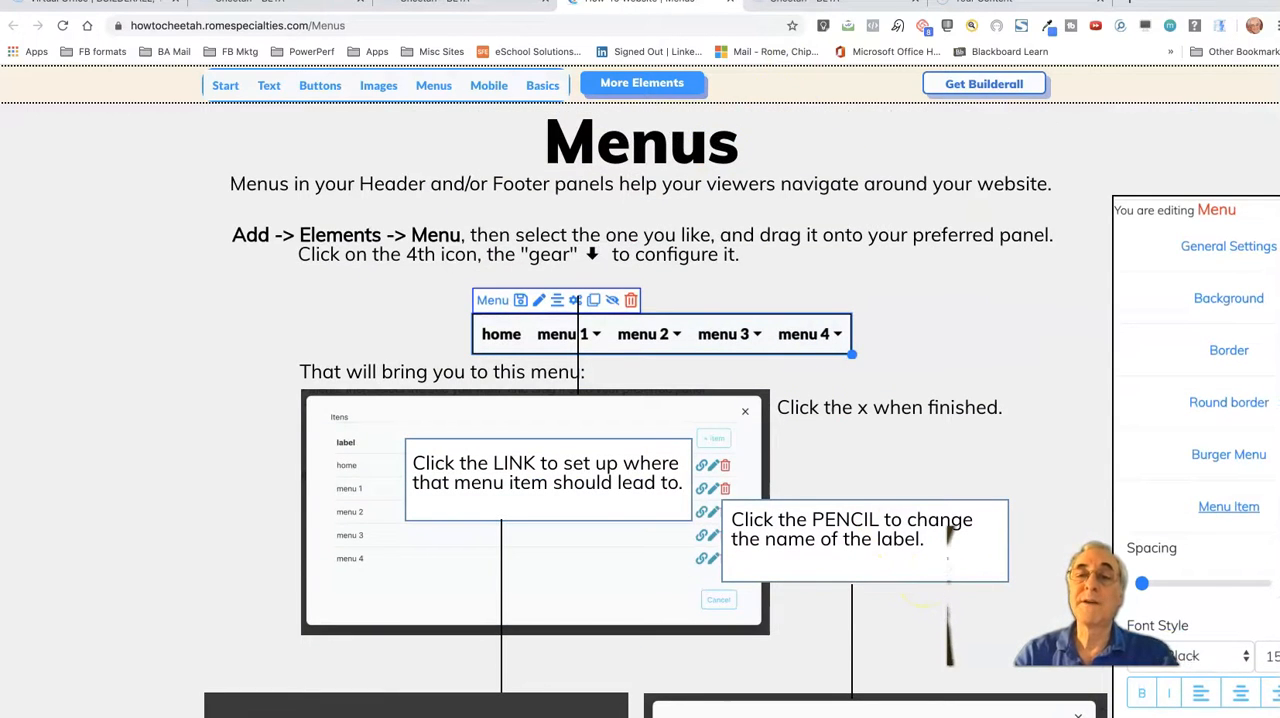
# Return to the Cheetah editor and try the menu's Vertical Menu and Full Width options, leaving both off
pyautogui.click(805, 10)
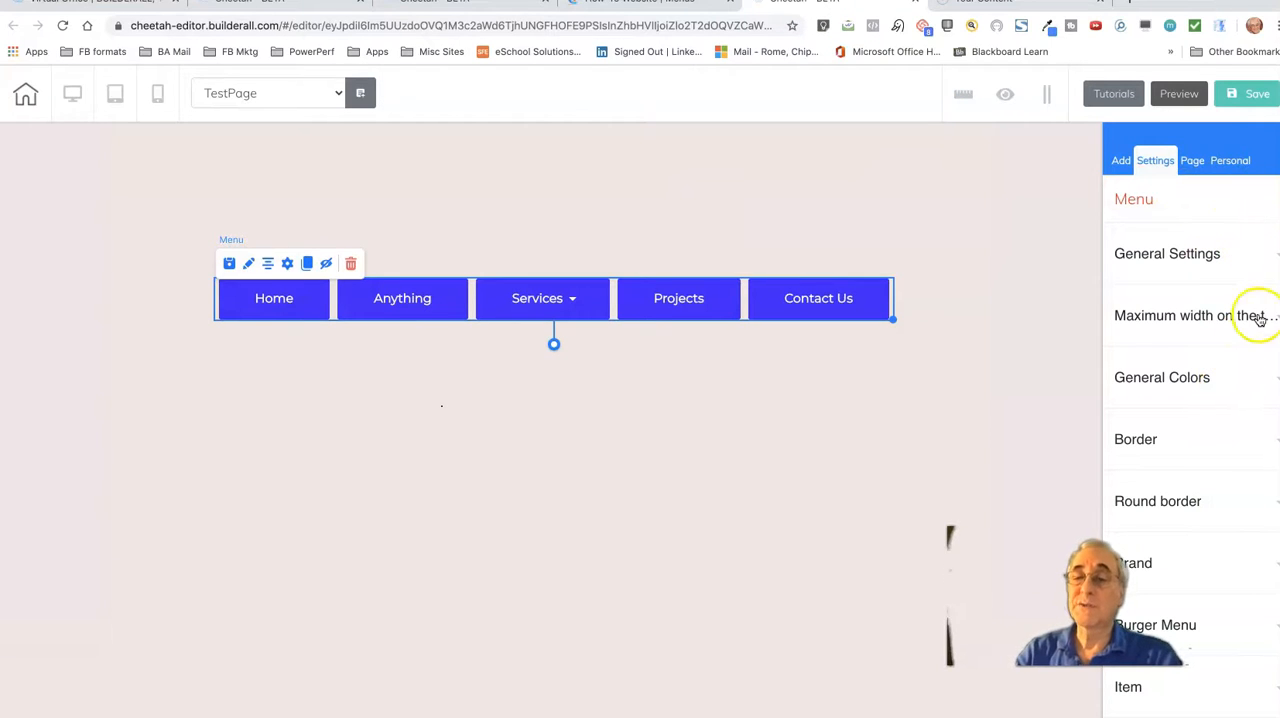
pyautogui.click(1277, 258)
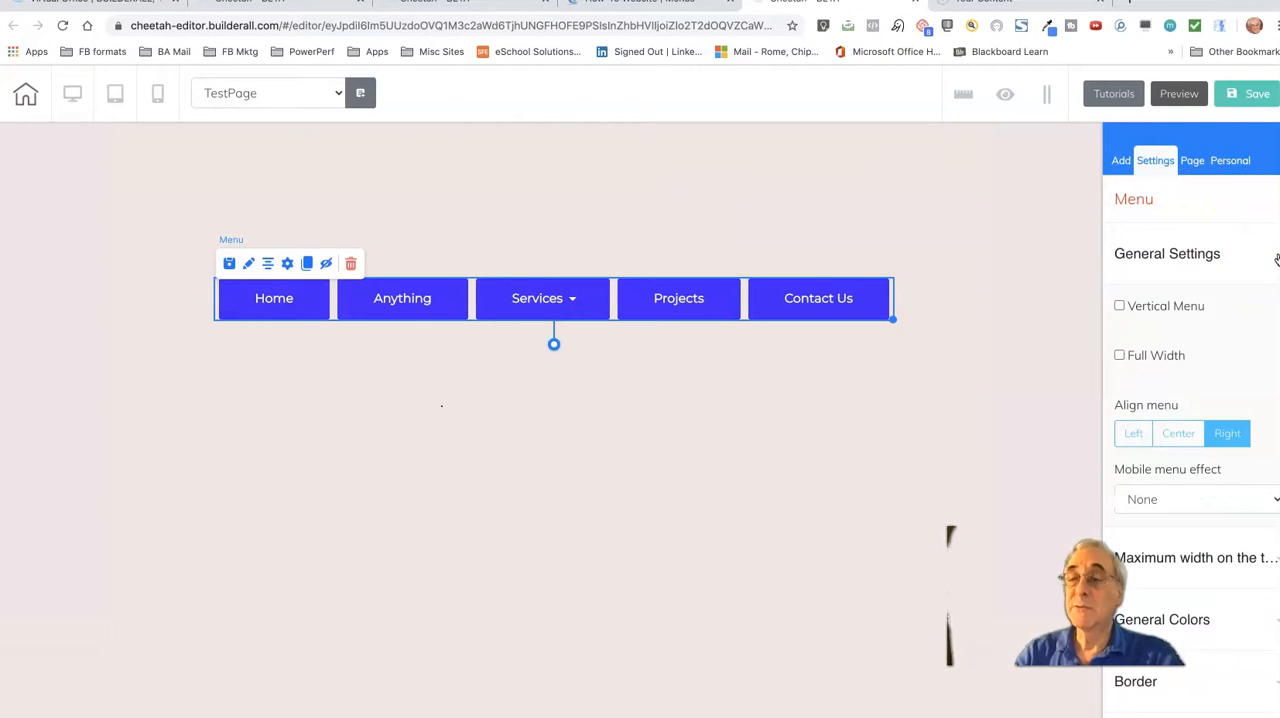
pyautogui.click(1119, 306)
pyautogui.click(1119, 306)
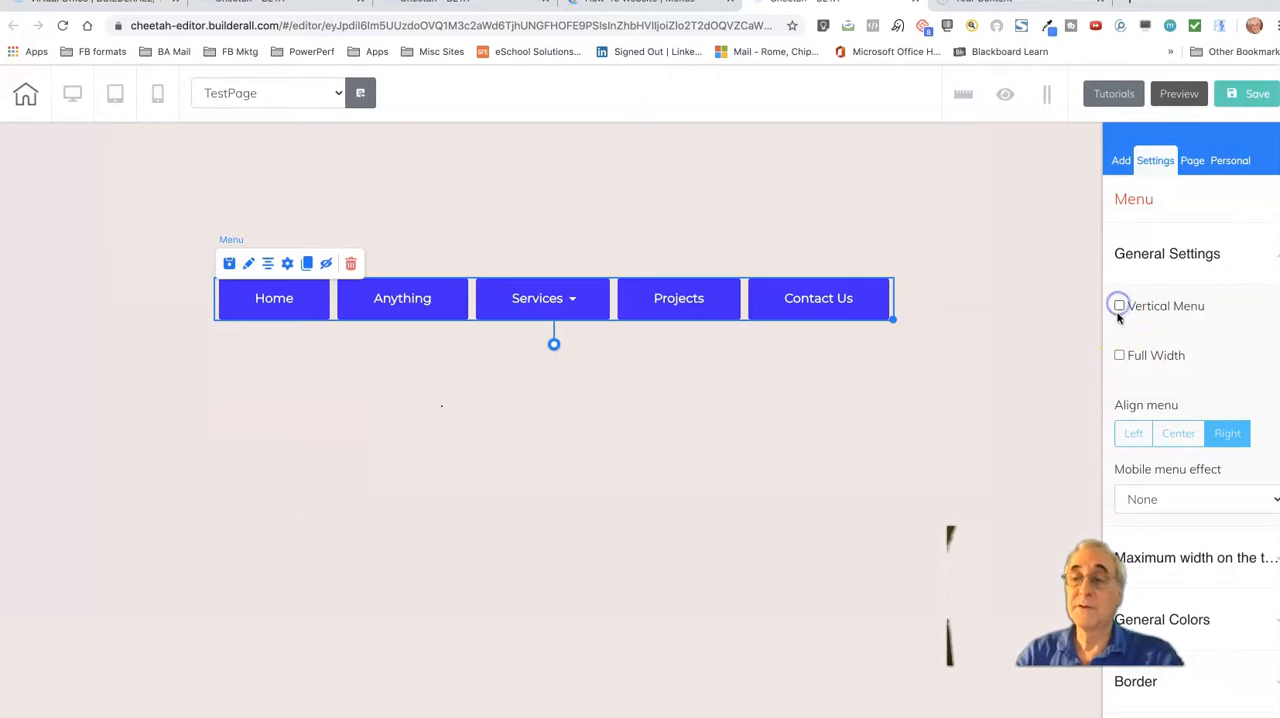
pyautogui.click(1119, 355)
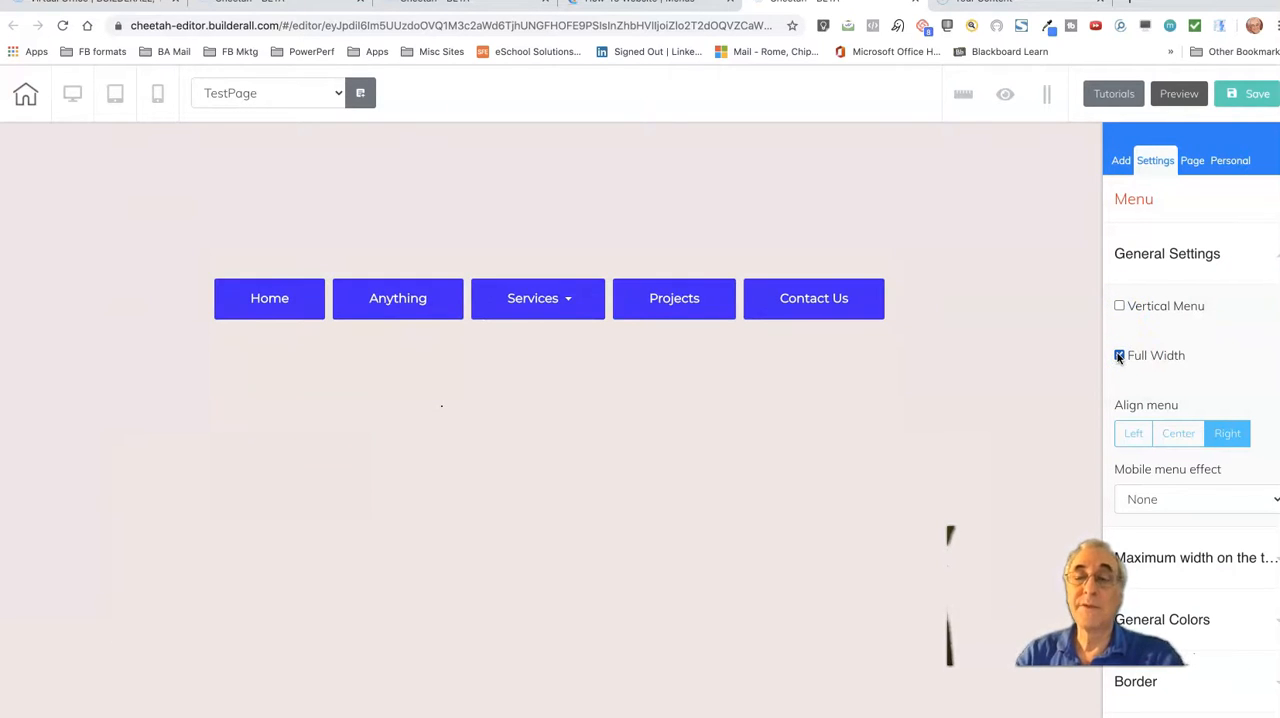
pyautogui.click(1045, 94)
pyautogui.click(1045, 94)
pyautogui.click(1120, 355)
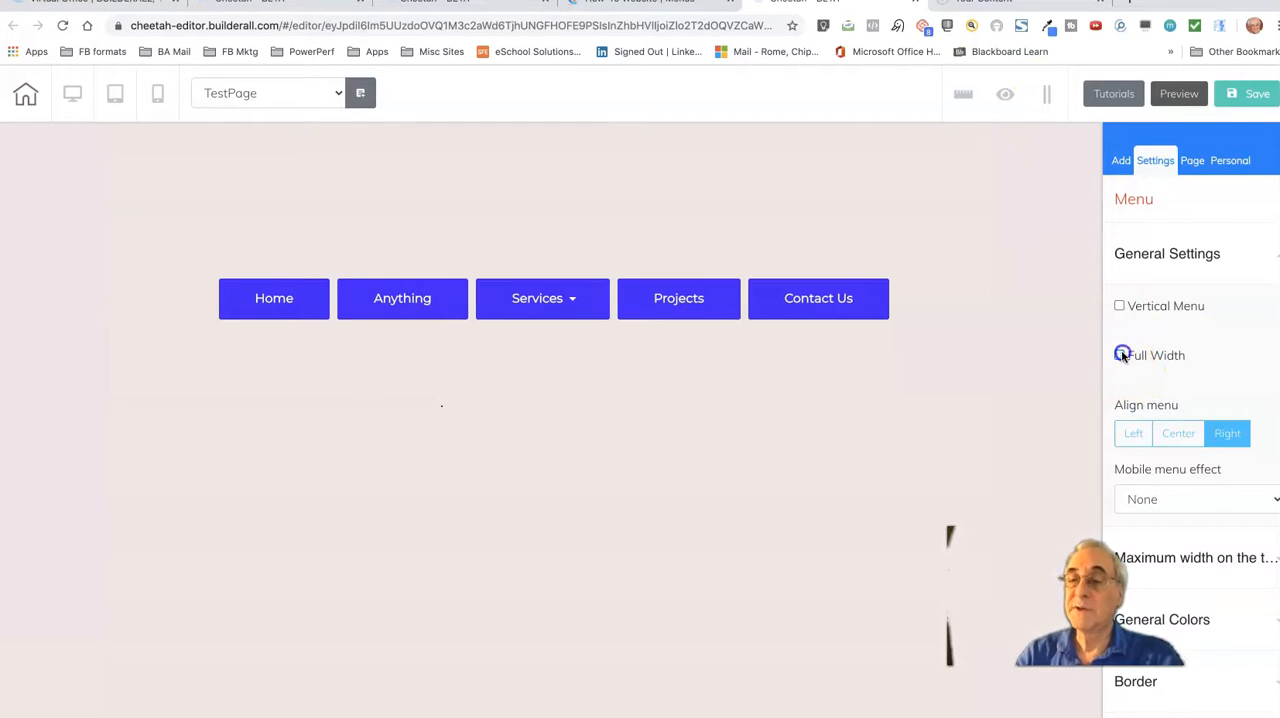
# Browse the mobile menu effects, keep None, and collapse the general settings
pyautogui.click(1275, 503)
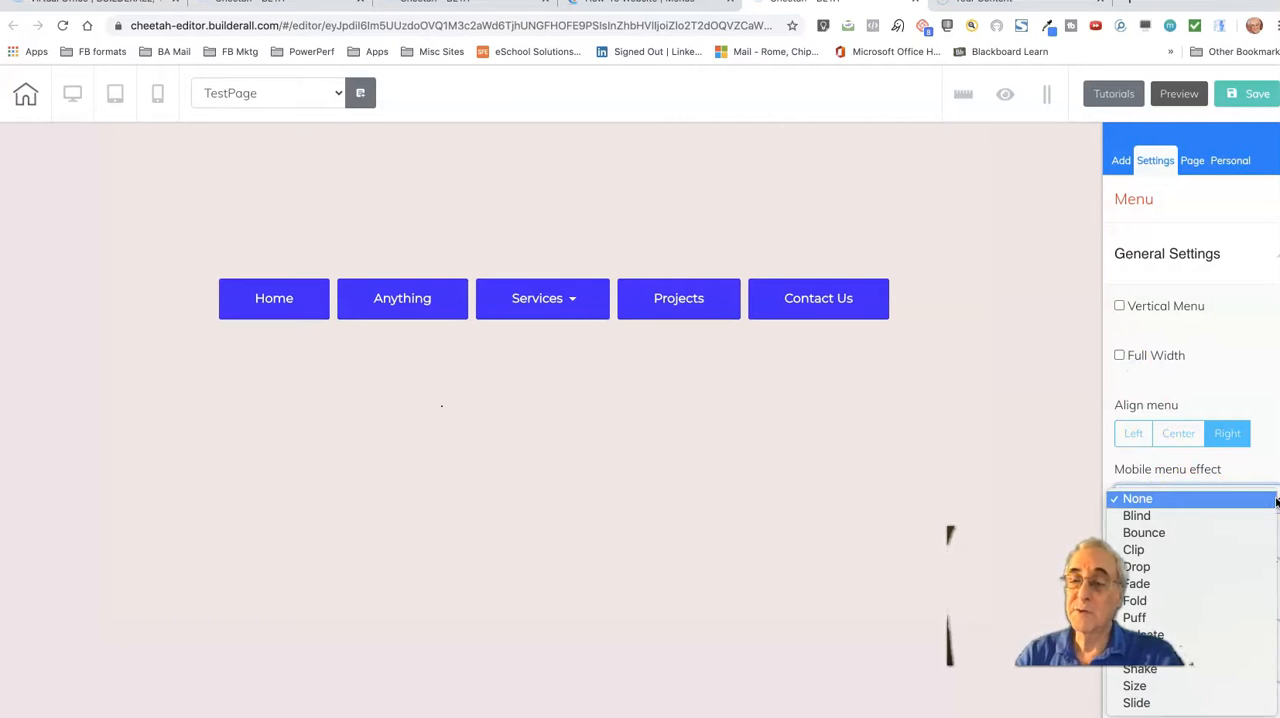
pyautogui.click(1276, 500)
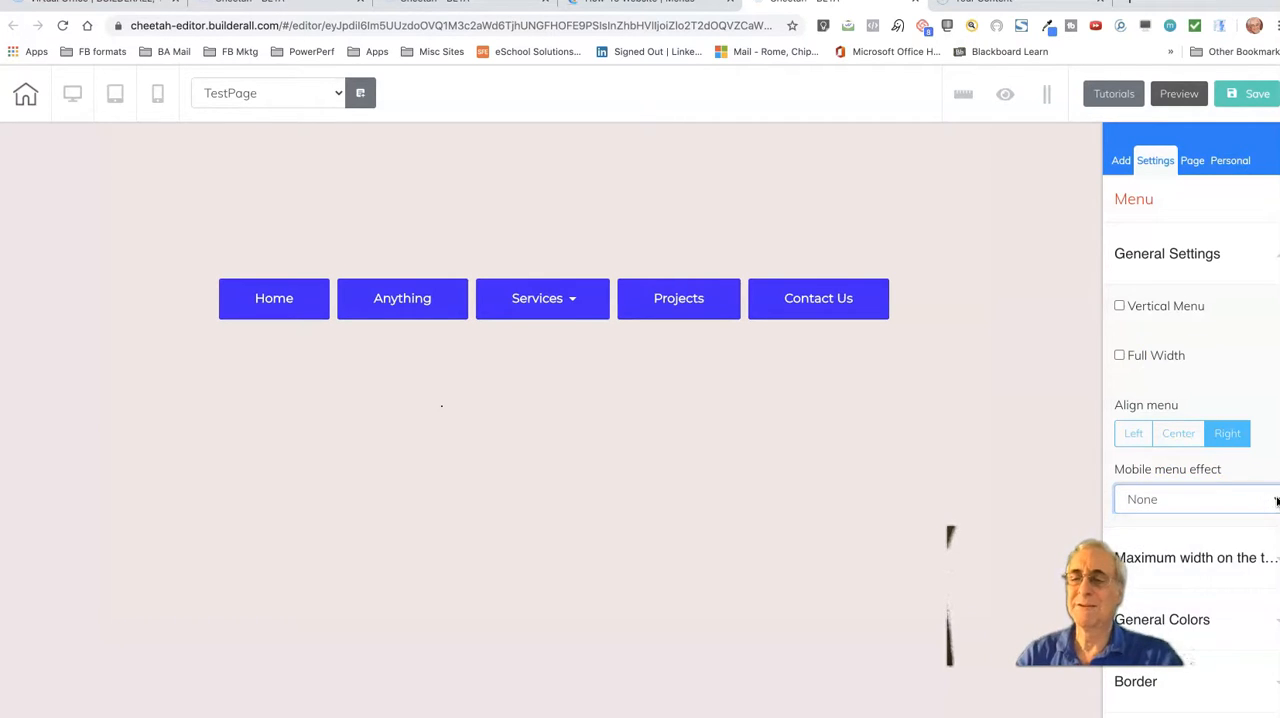
pyautogui.click(1274, 256)
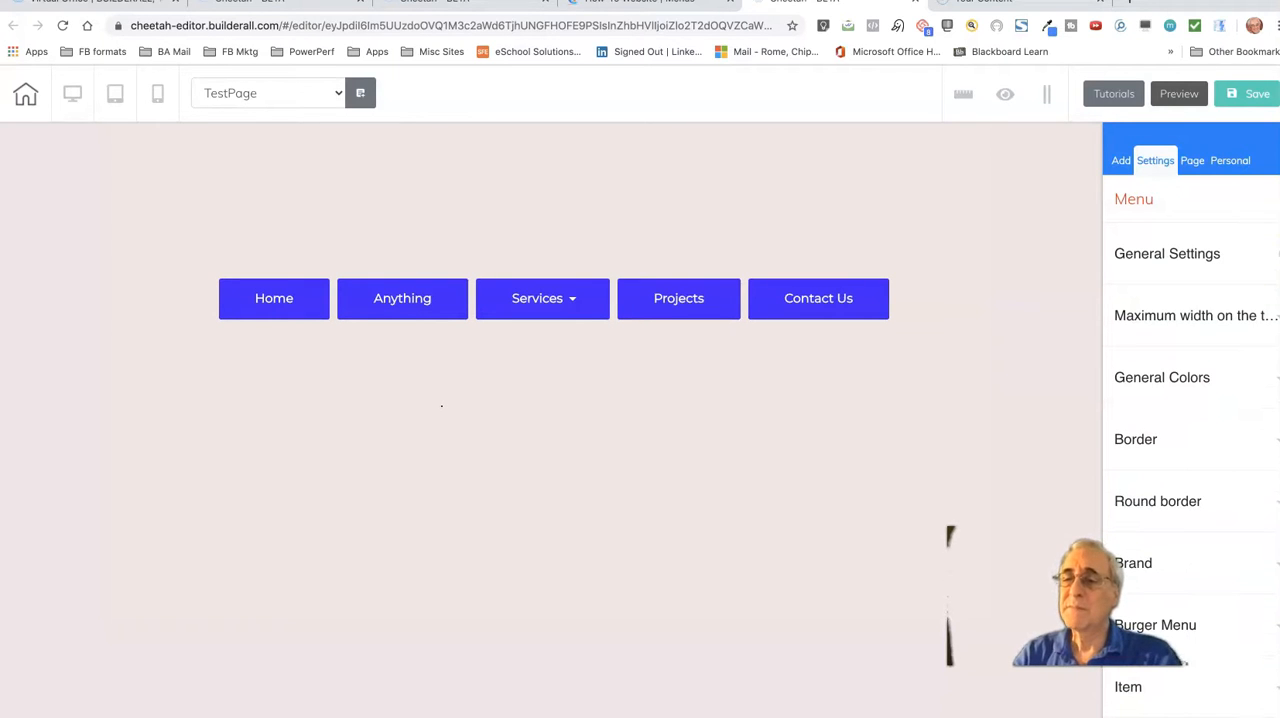
# Set the menu's background to the solid red EE1515 with an alpha of 1
pyautogui.click(1275, 377)
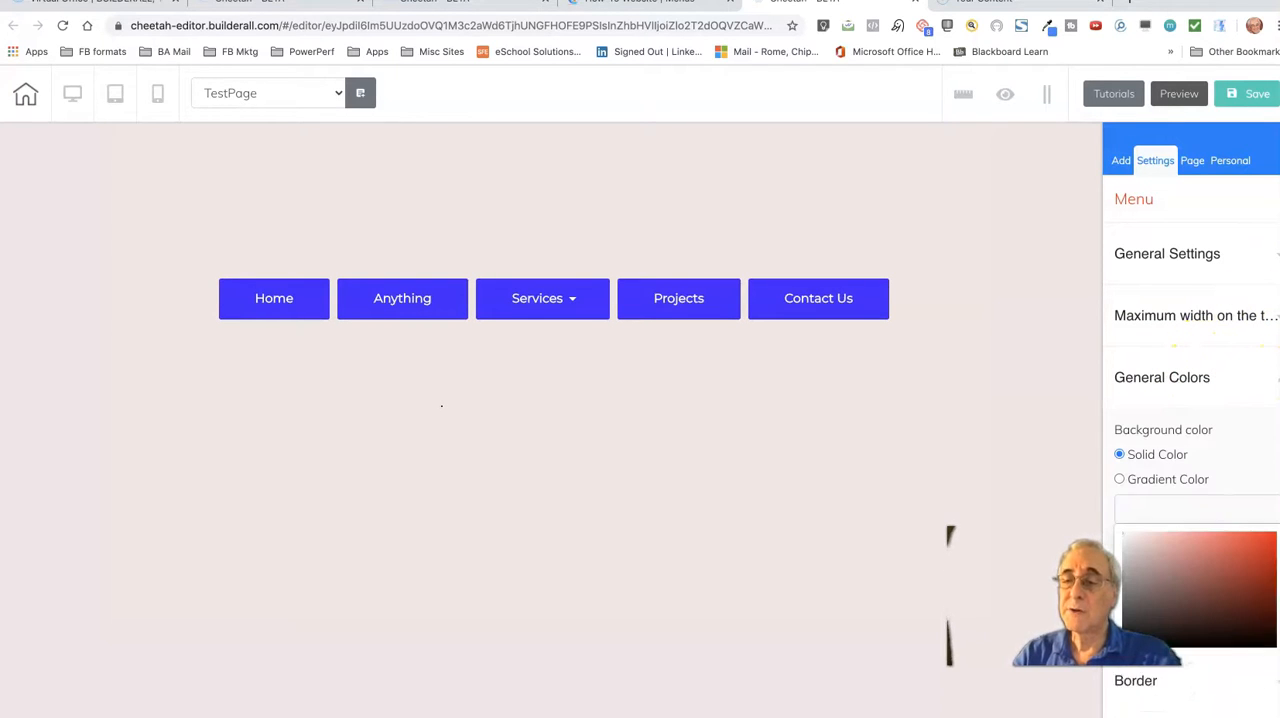
pyautogui.click(1264, 545)
pyautogui.click(1131, 695)
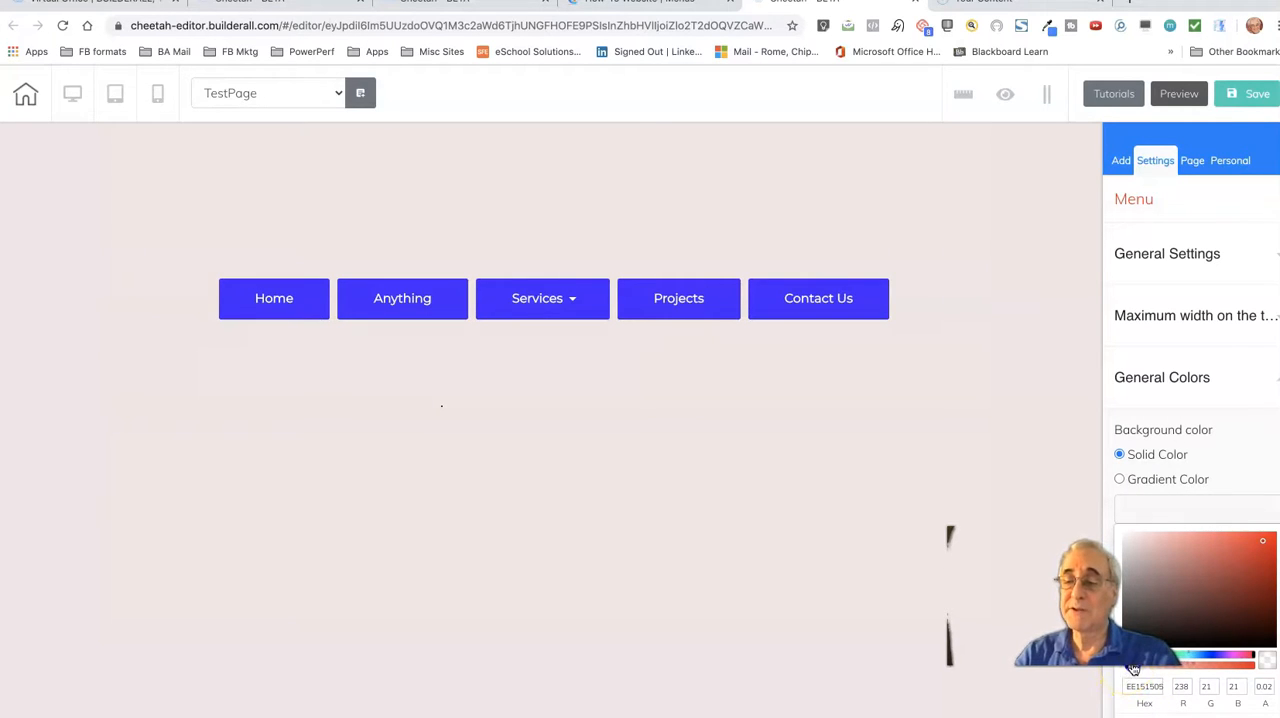
pyautogui.moveTo(1155, 668); pyautogui.dragTo(1262, 668)
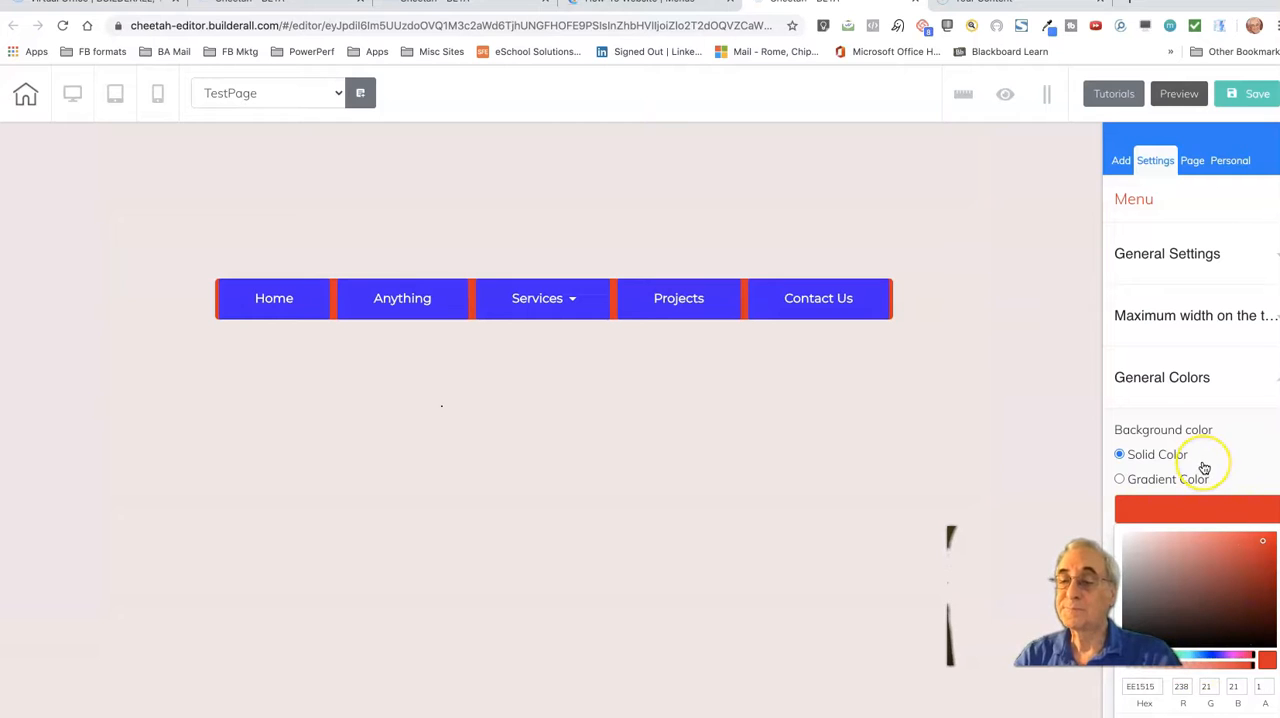
# Try the gradient option for the menu background, return to solid color, and collapse the general colors
pyautogui.scroll(-1, 1200, 466)
pyautogui.click(1120, 418)
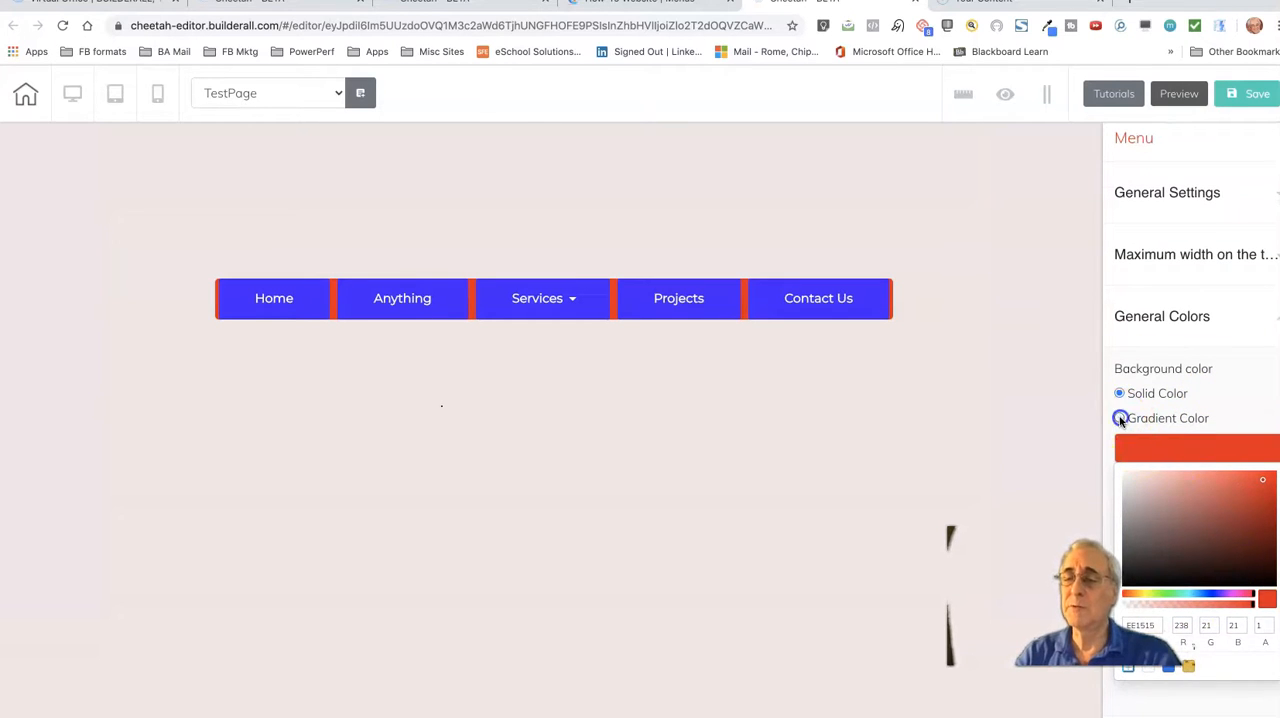
pyautogui.click(1121, 393)
pyautogui.scroll(-1, 1194, 548)
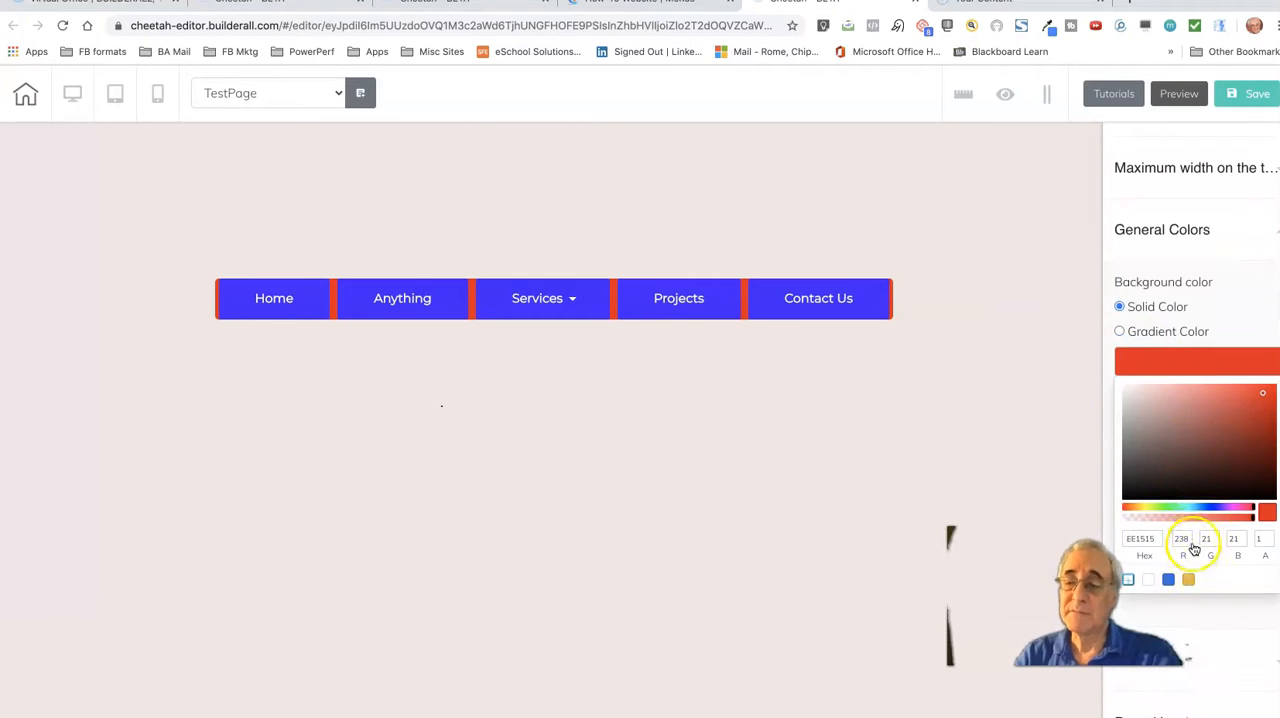
pyautogui.click(1276, 232)
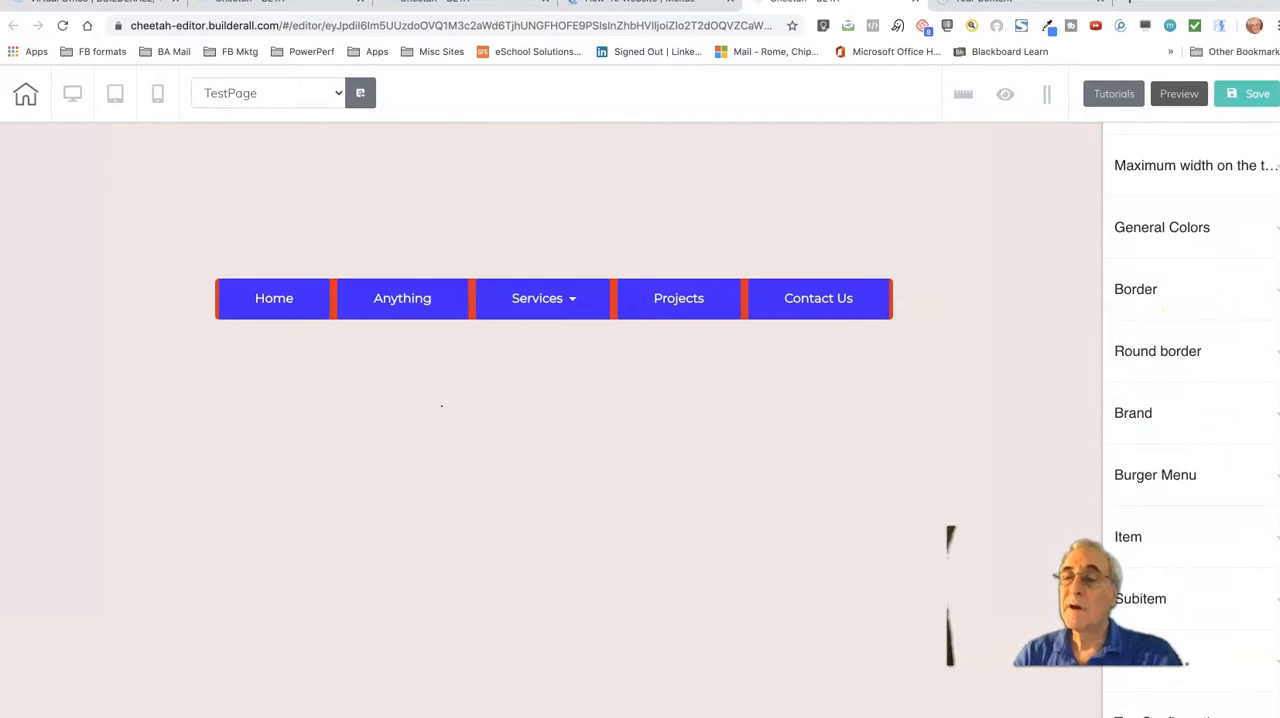
# Add a thin solid black border around the menu
pyautogui.click(1254, 294)
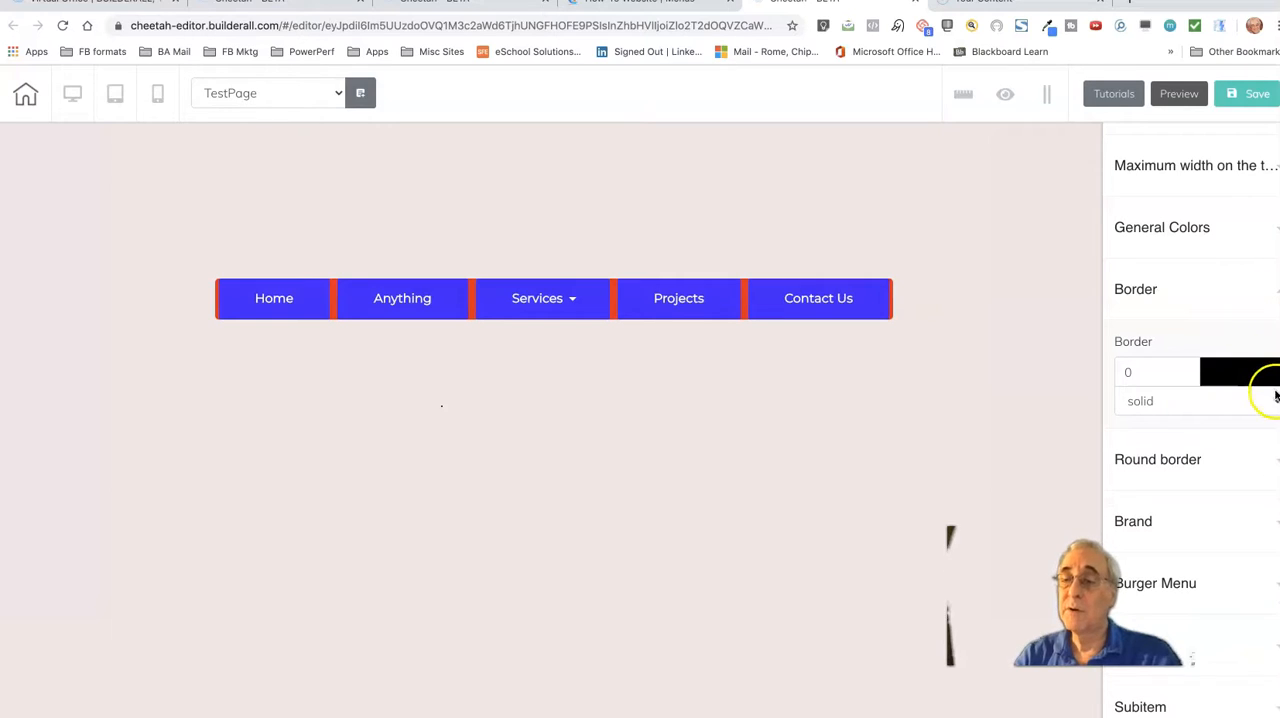
pyautogui.moveTo(1190, 368); pyautogui.dragTo(1189, 377)
# Round the menu's border by setting all four corner radii to 45
pyautogui.click(1274, 459)
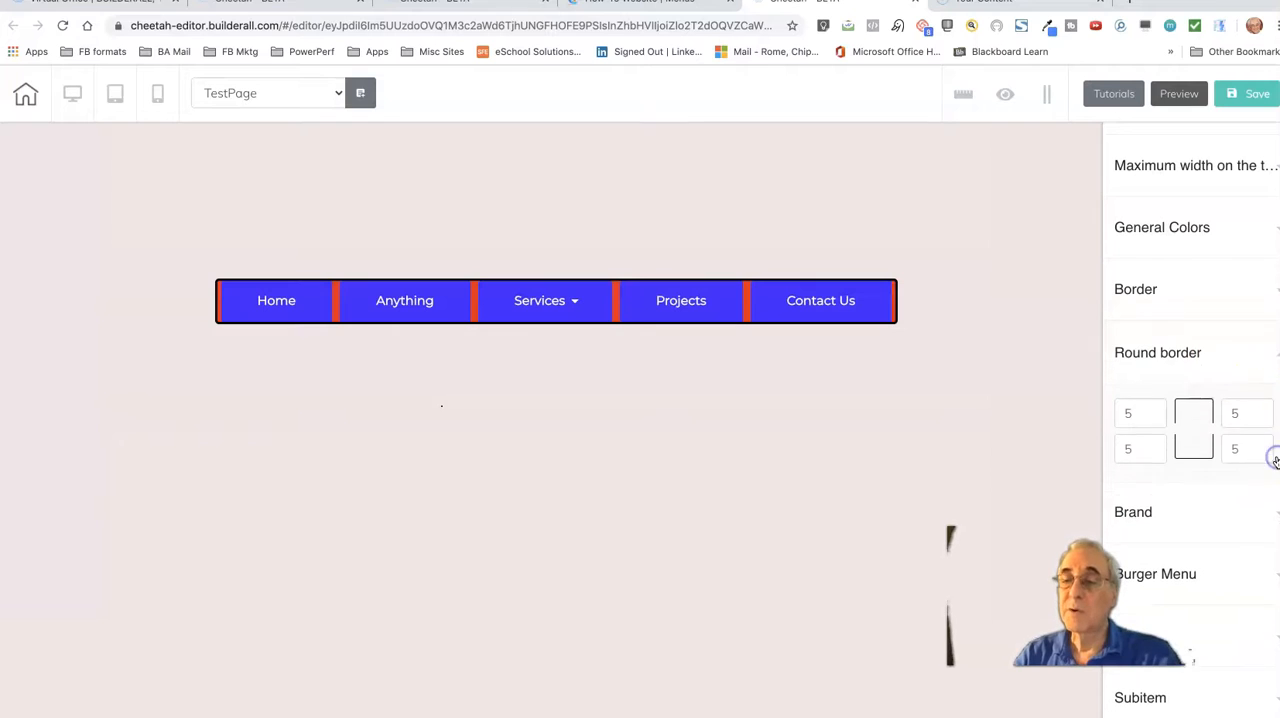
pyautogui.click(1125, 413)
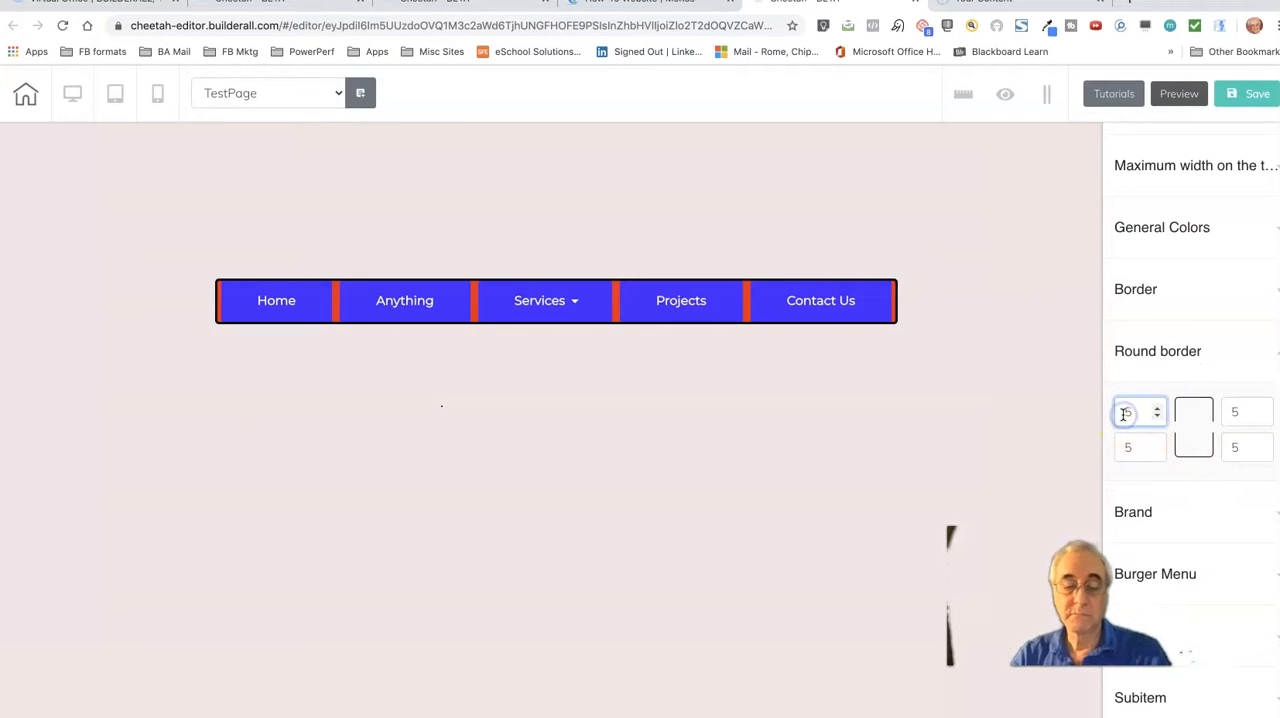
pyautogui.write('4')
pyautogui.press('Tab')
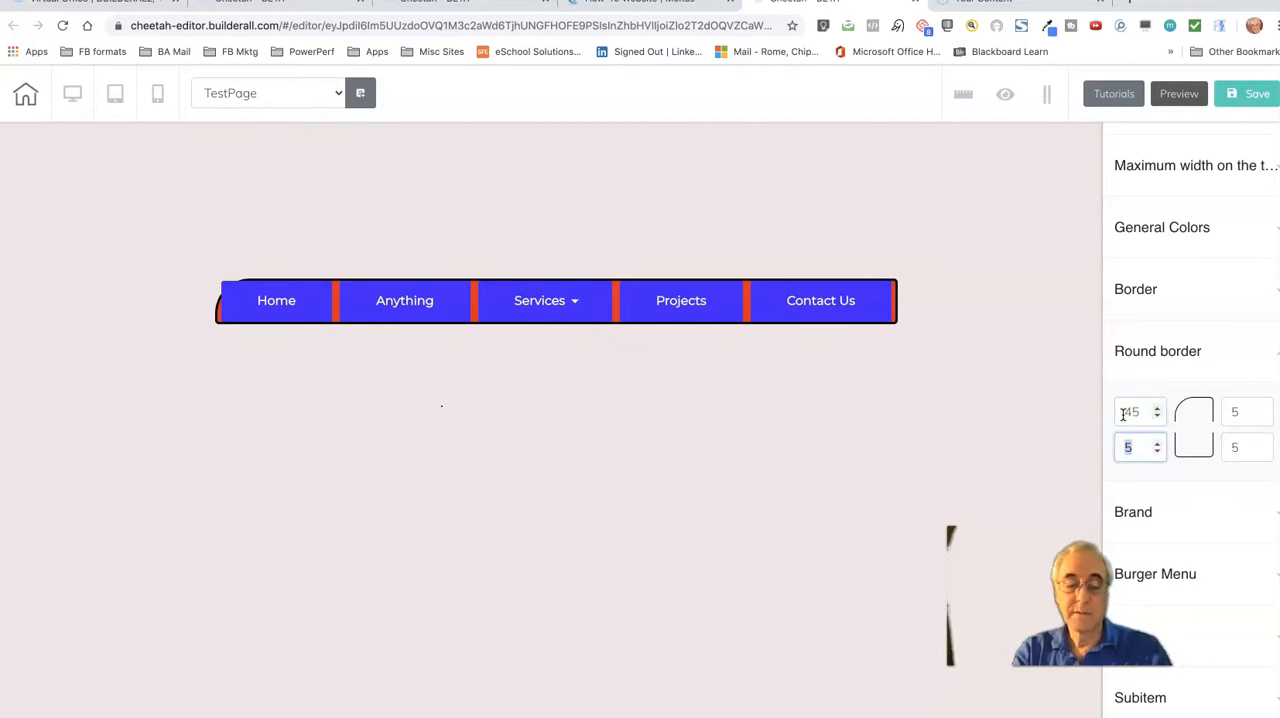
pyautogui.write('45')
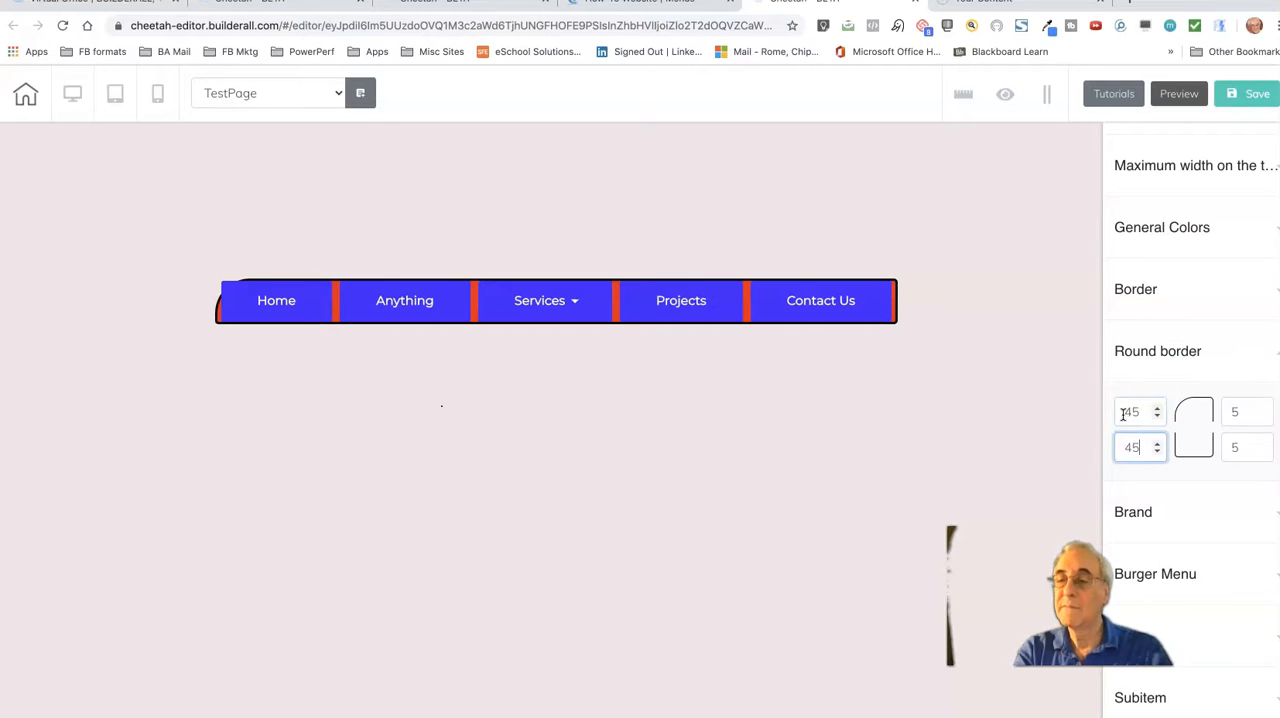
pyautogui.press('Tab')
pyautogui.write('45')
pyautogui.press('Tab')
pyautogui.write('4')
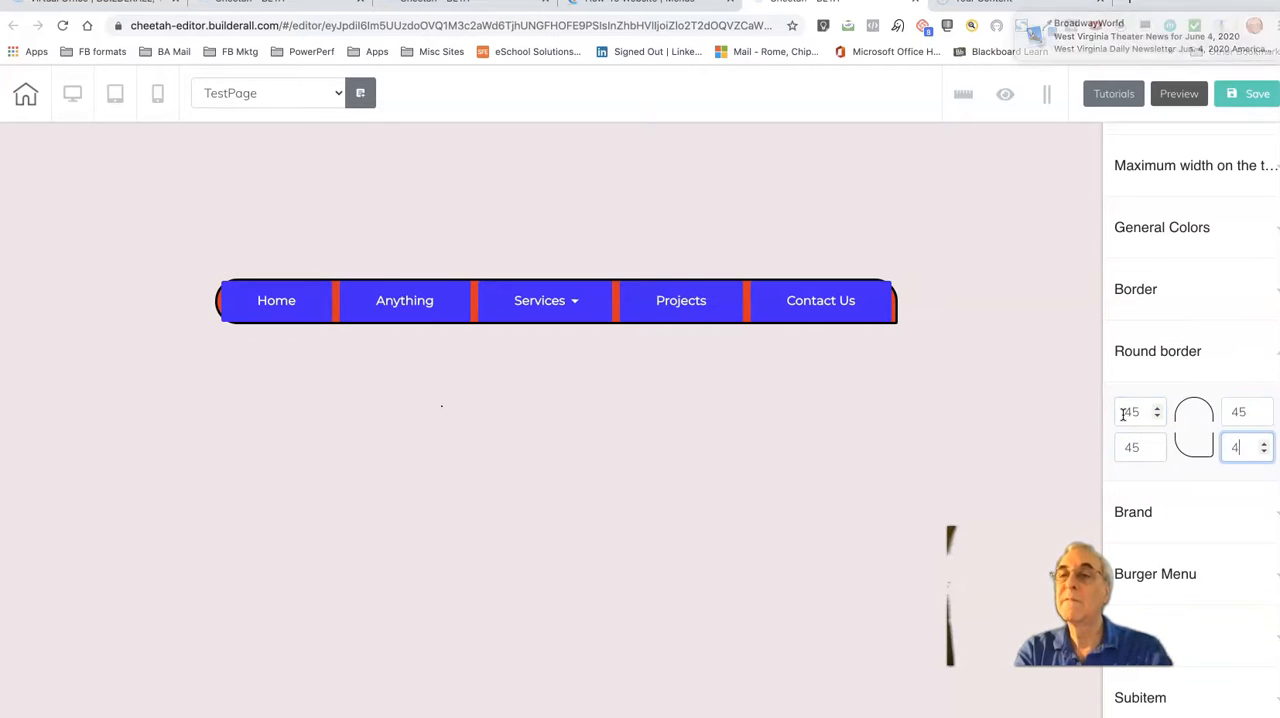
pyautogui.write('5')
pyautogui.click(1007, 456)
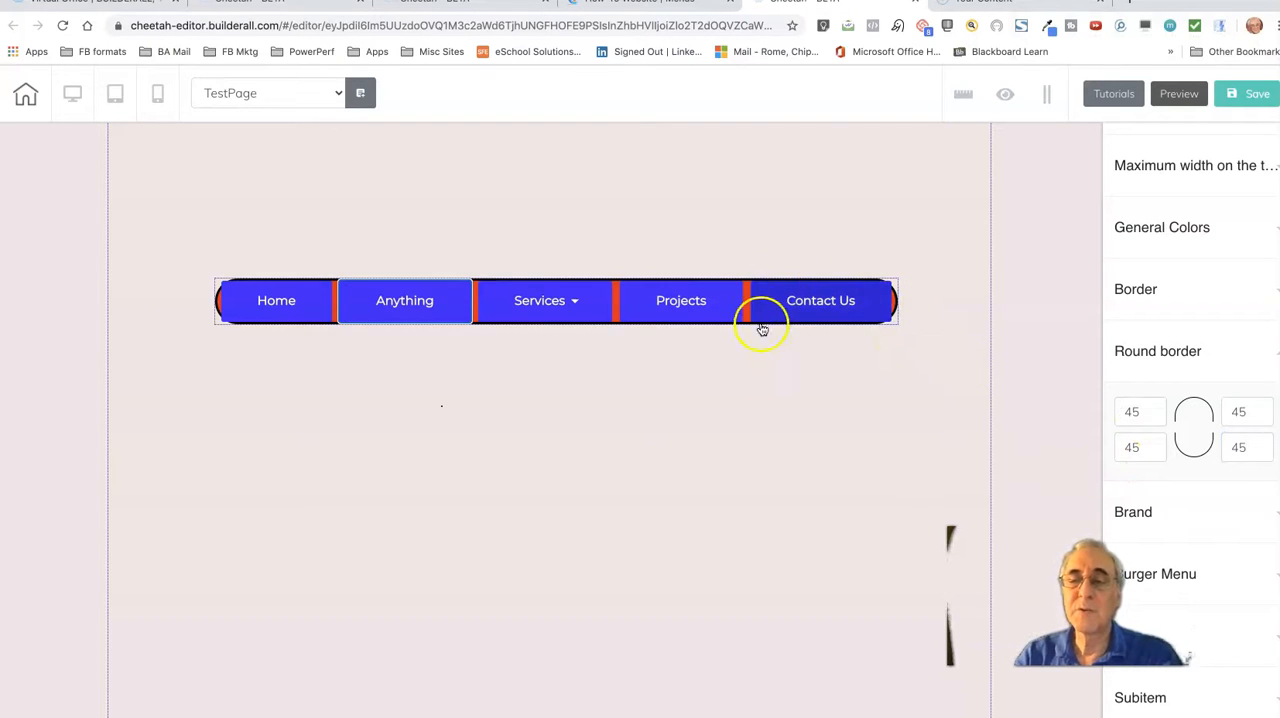
# Select the panel behind the menu and try its Anchor option in the advanced settings, leaving it off
pyautogui.click(894, 299)
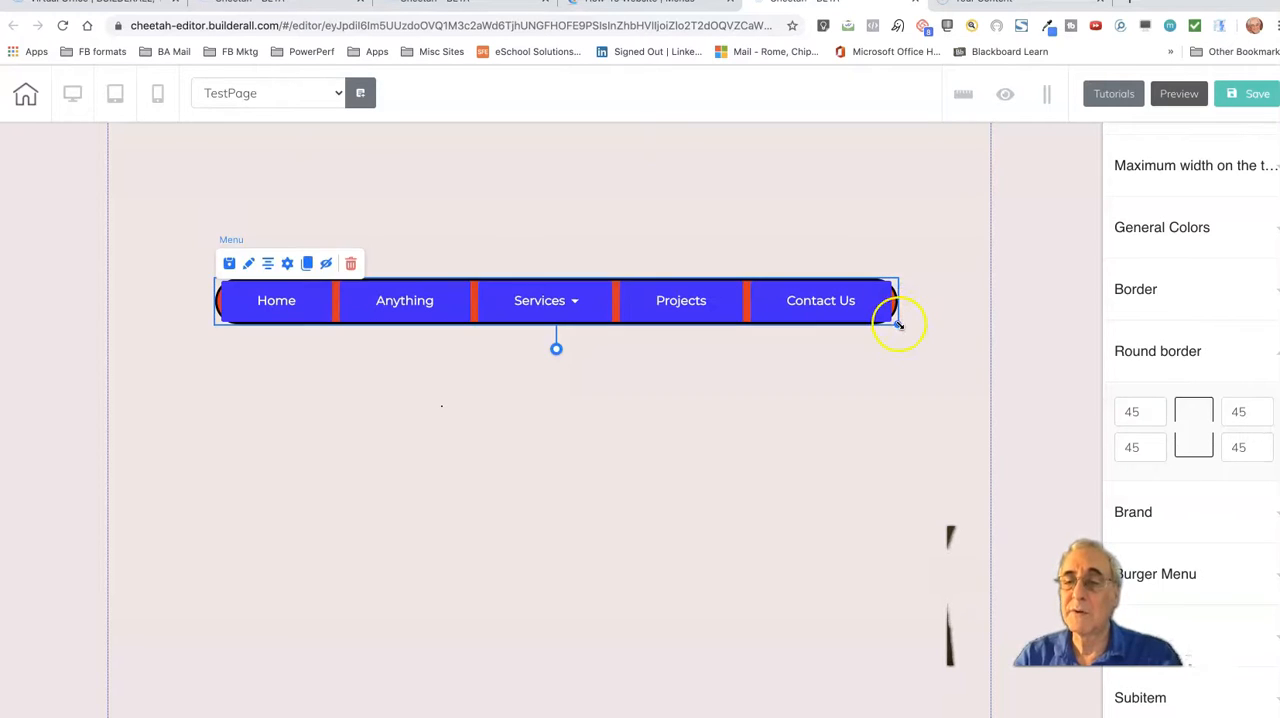
pyautogui.click(914, 345)
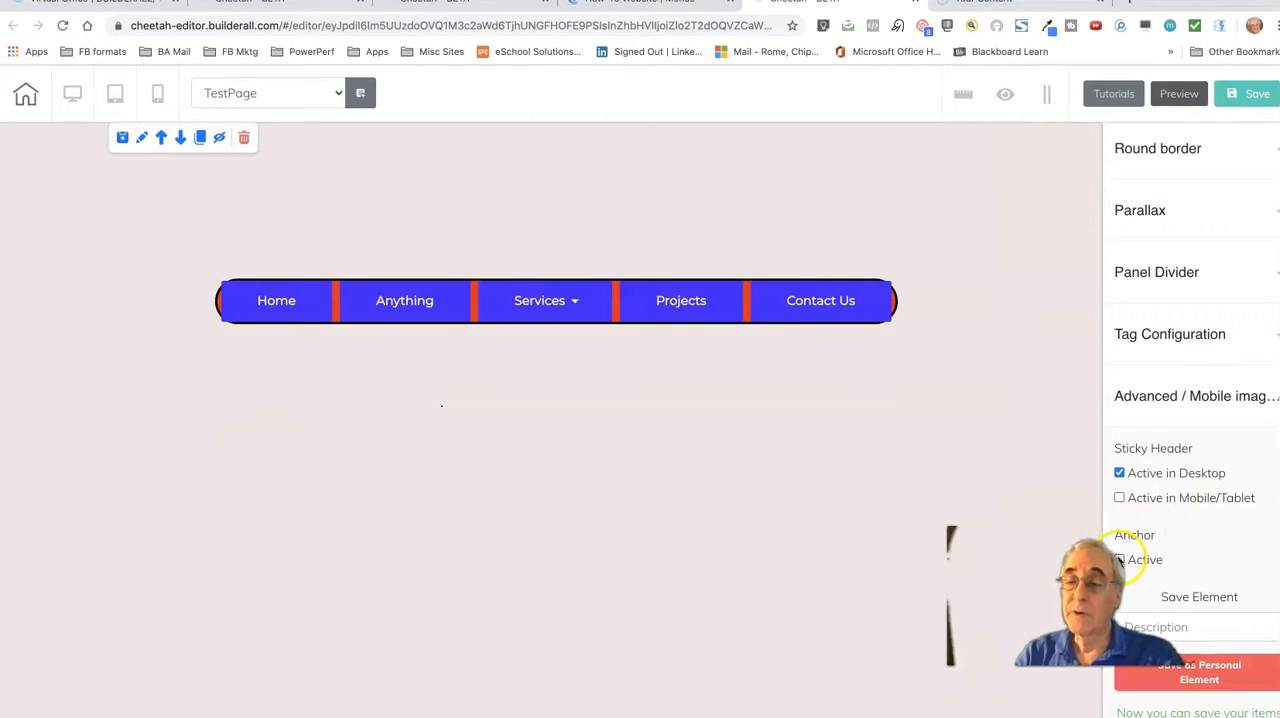
pyautogui.click(1119, 560)
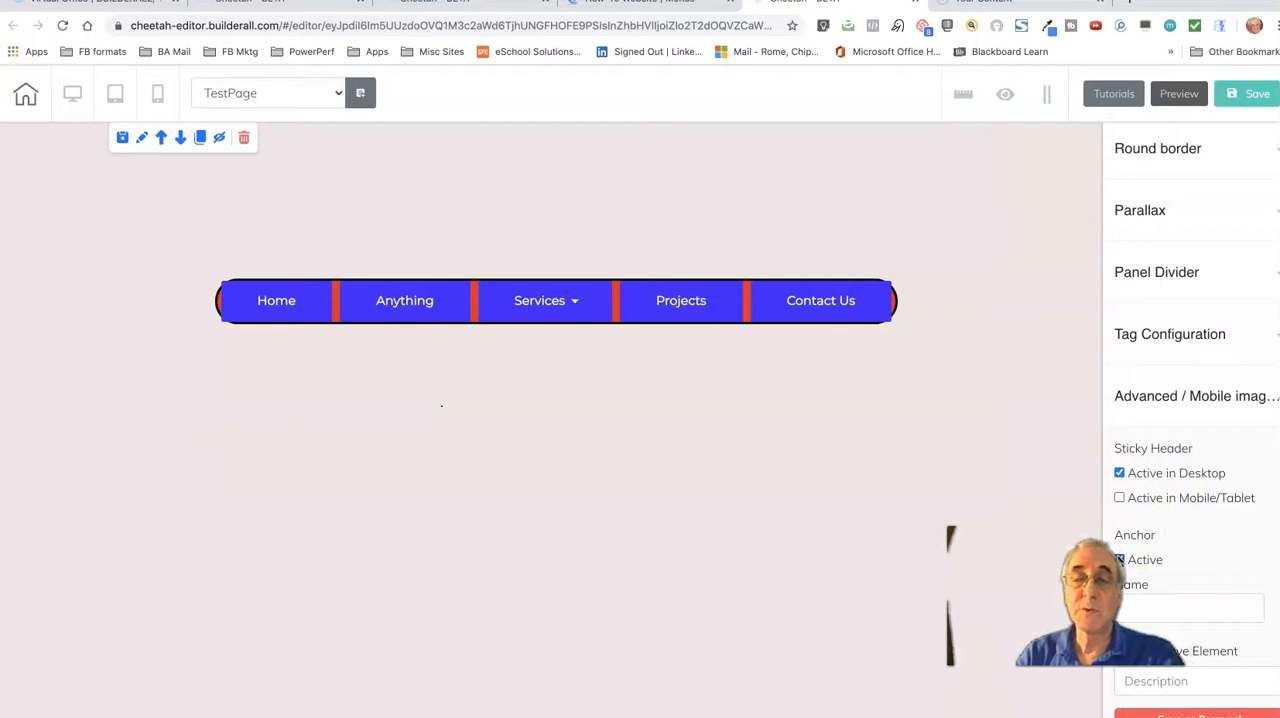
pyautogui.click(1119, 560)
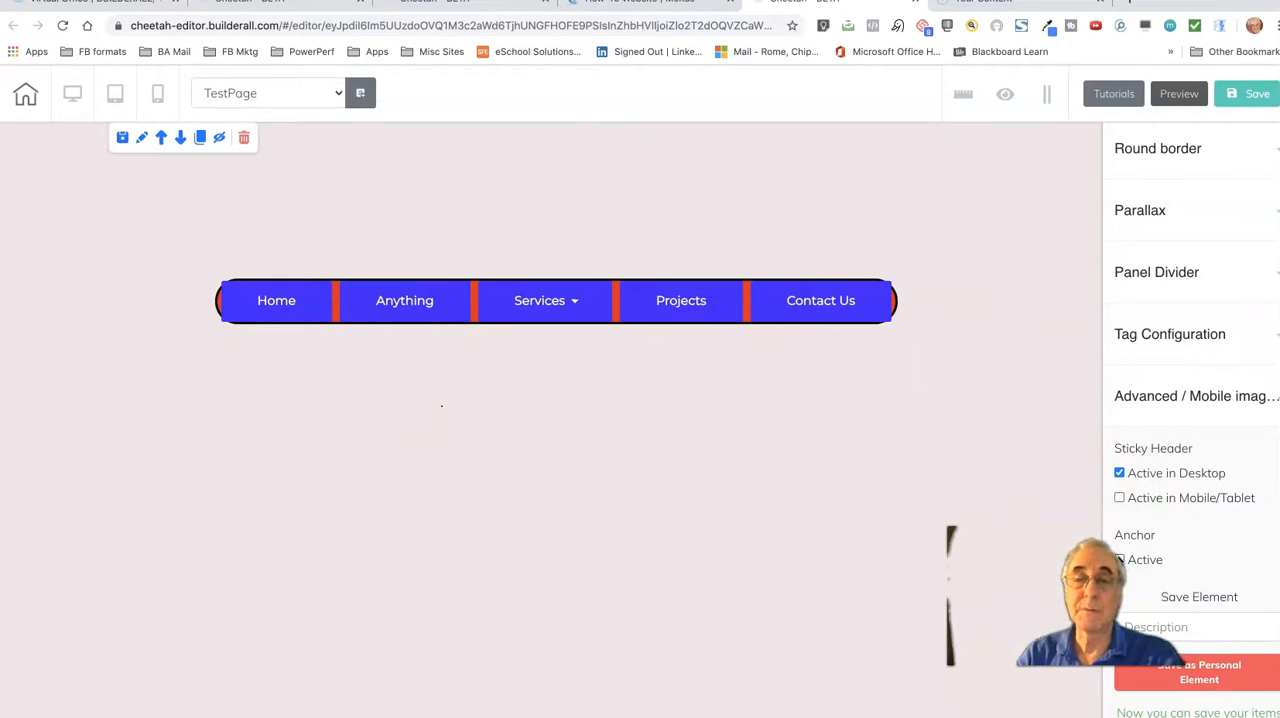